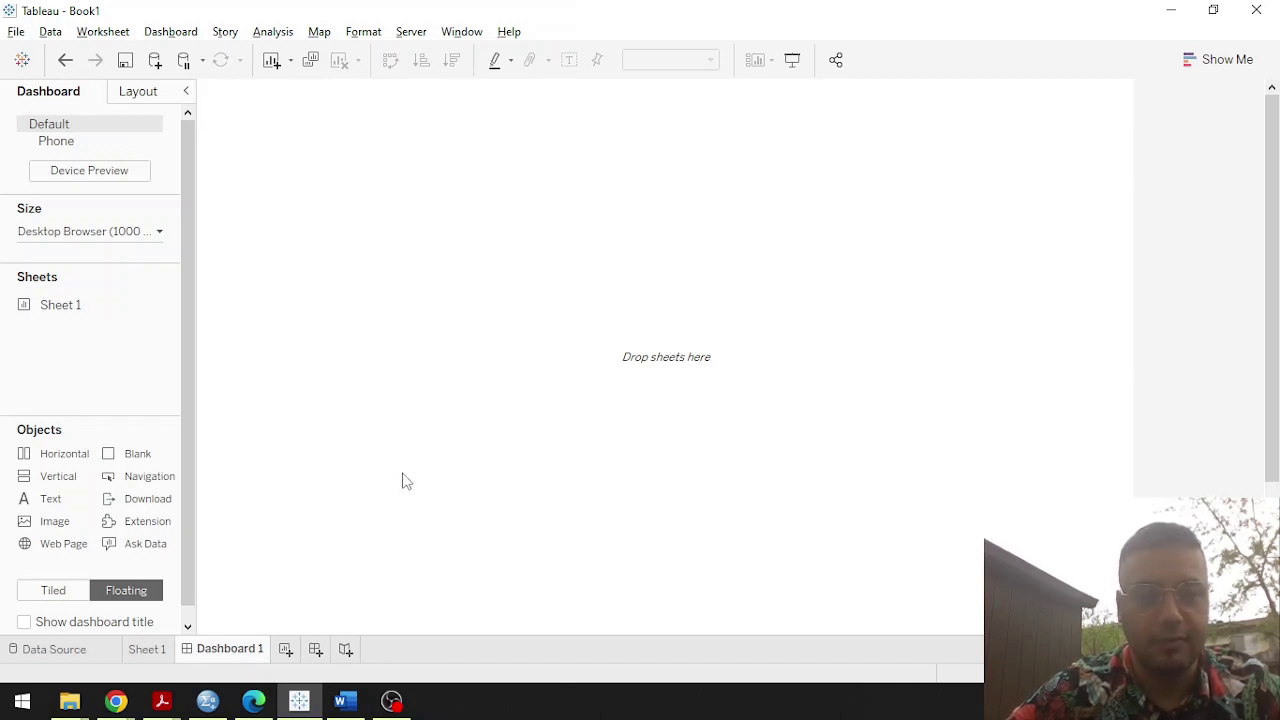
# Review the GDP by Country table on Sheet 1 and its listing among the sheets available for Dashboard 1.
pyautogui.click(146, 649)
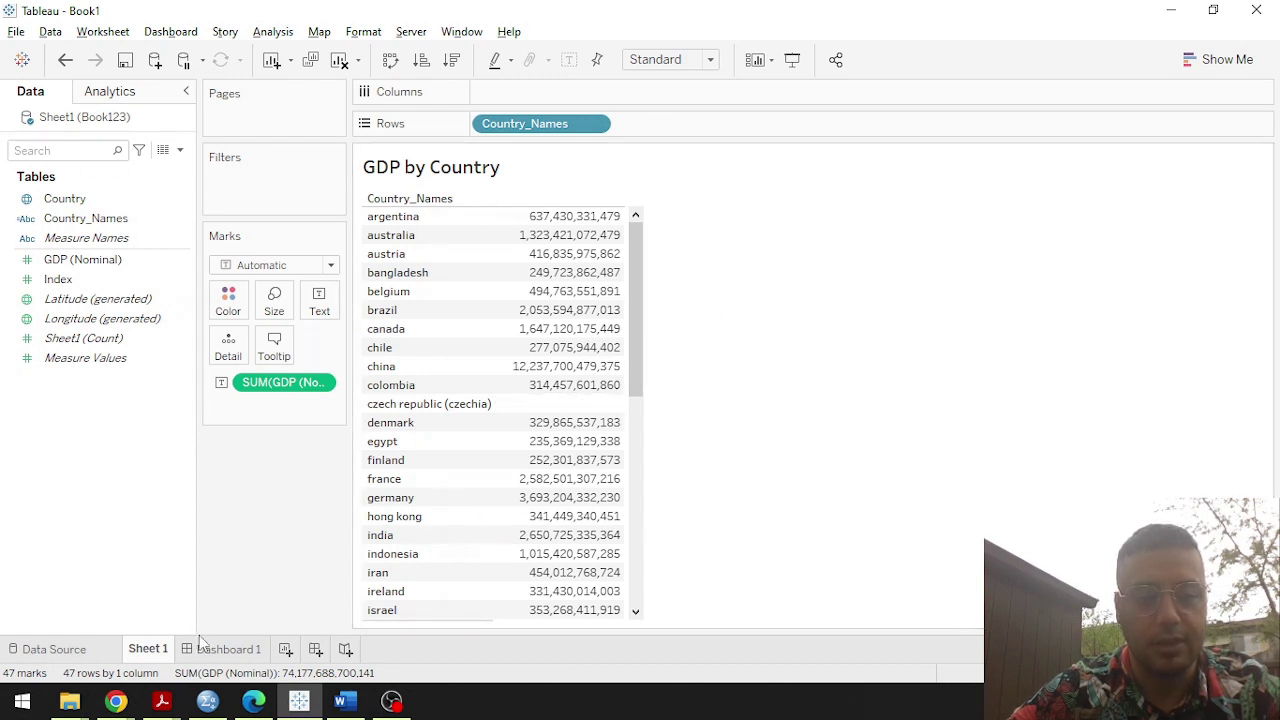
pyautogui.moveTo(207, 655)
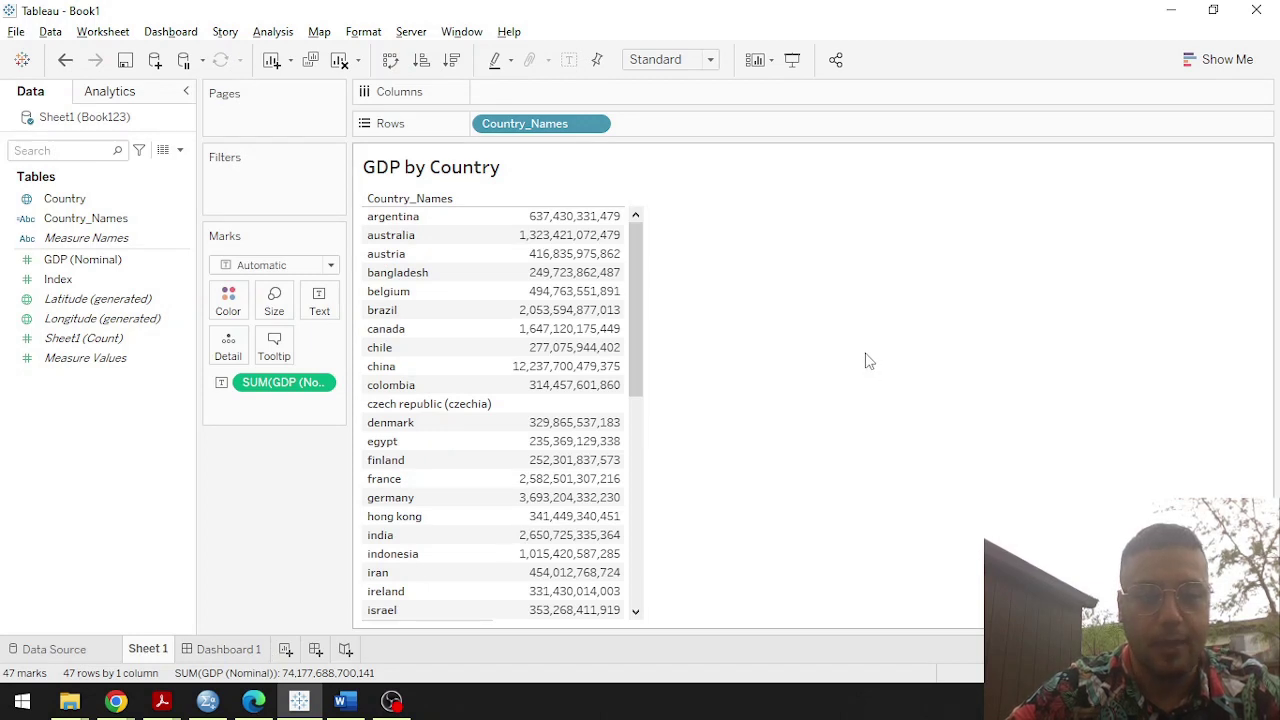
pyautogui.click(247, 651)
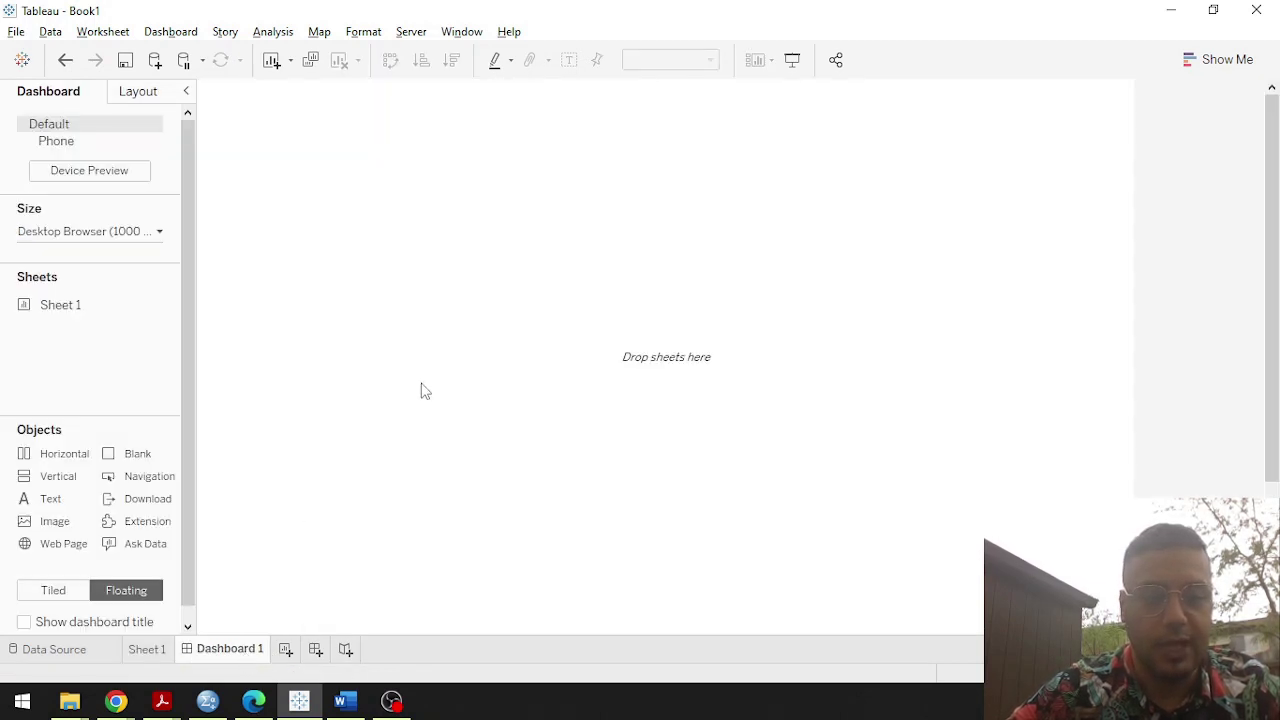
pyautogui.moveTo(90, 312)
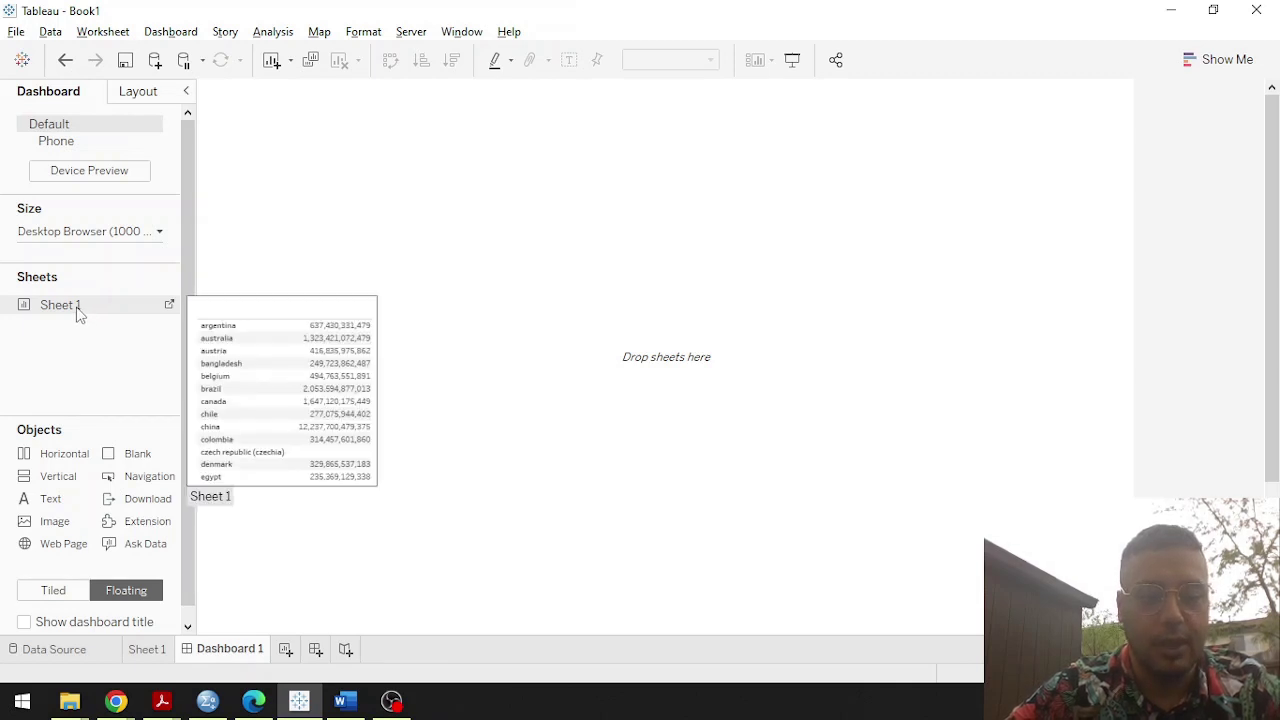
pyautogui.click(80, 314)
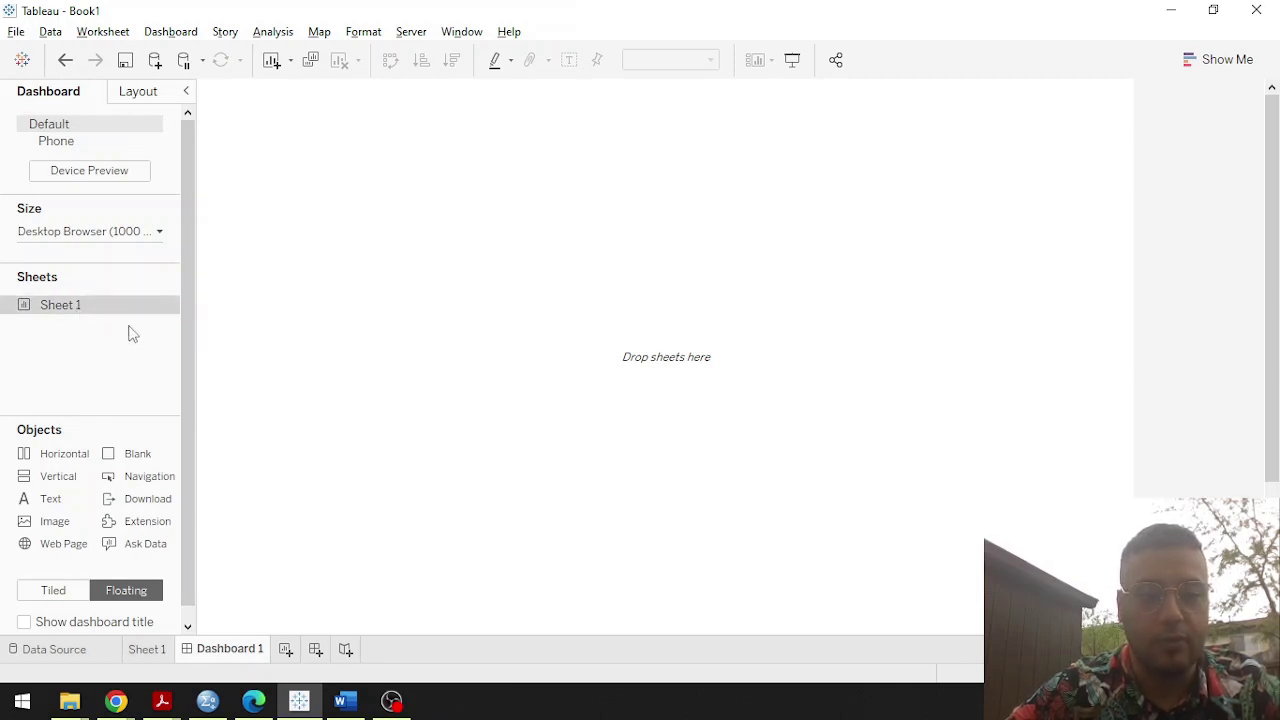
pyautogui.moveTo(104, 306)
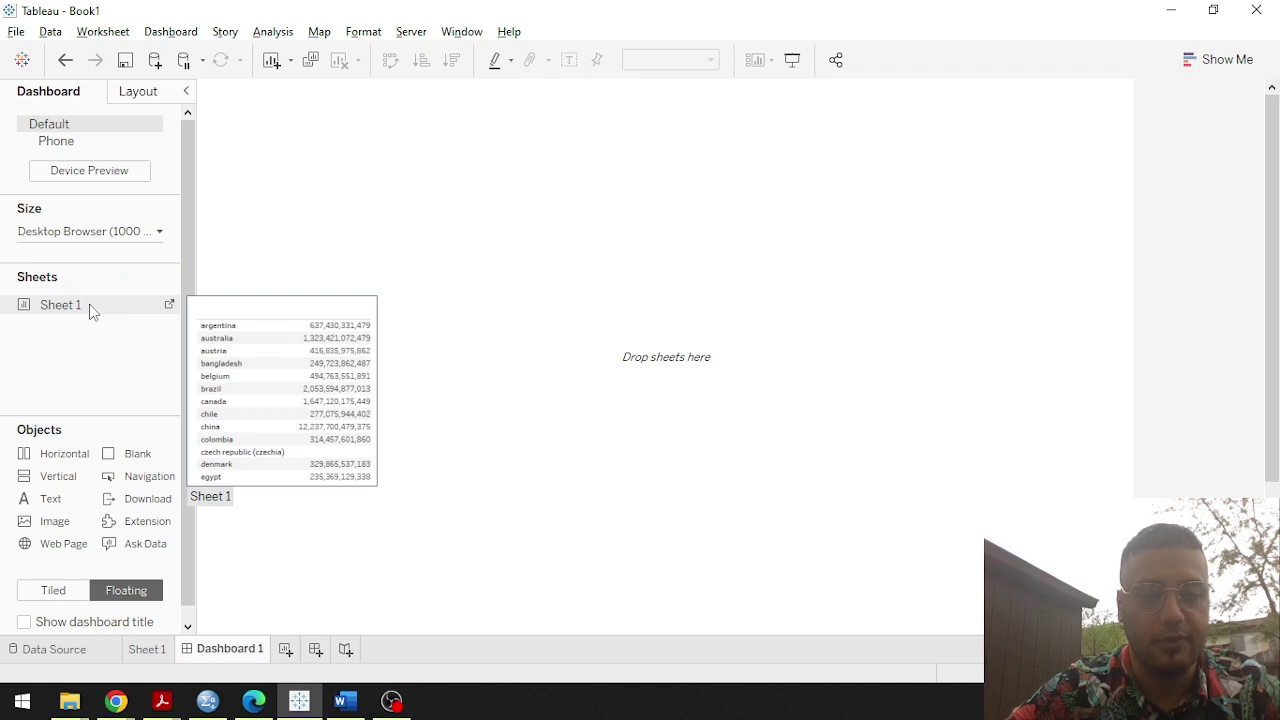
pyautogui.click(166, 652)
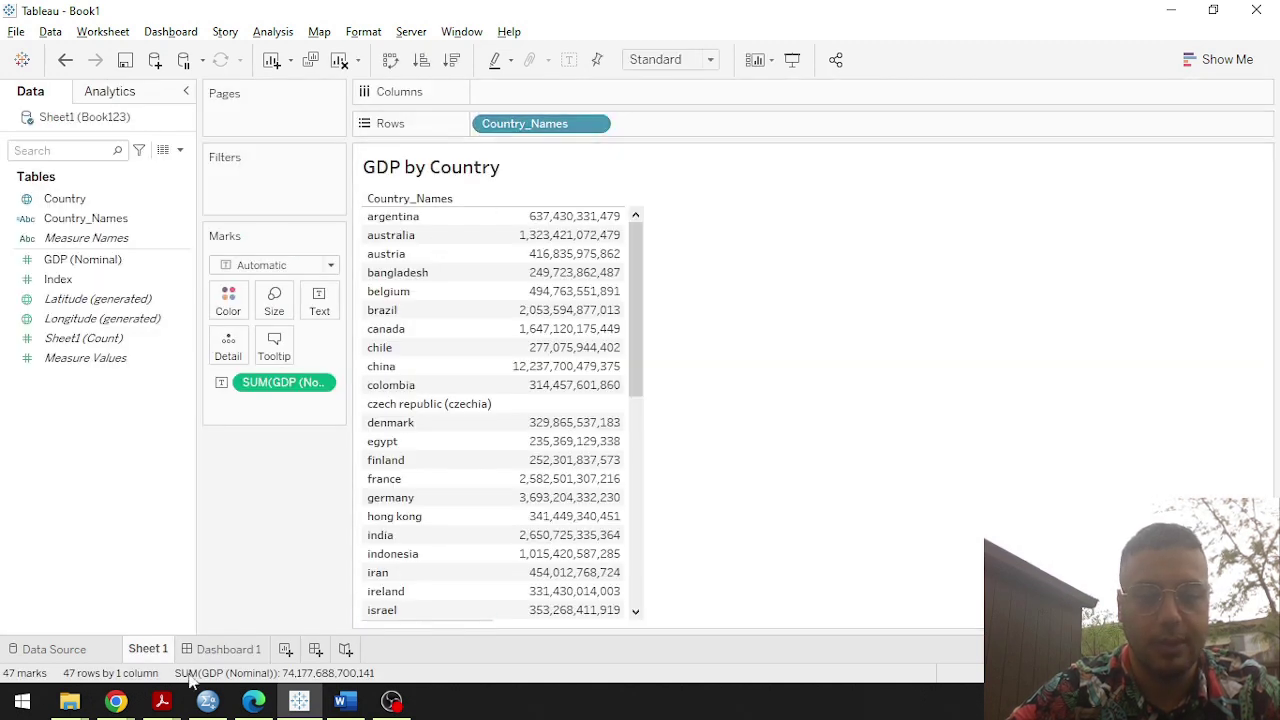
# Place Sheet 1 on Dashboard 1 as a floating object and align it with the dashboard's left edge.
pyautogui.click(224, 646)
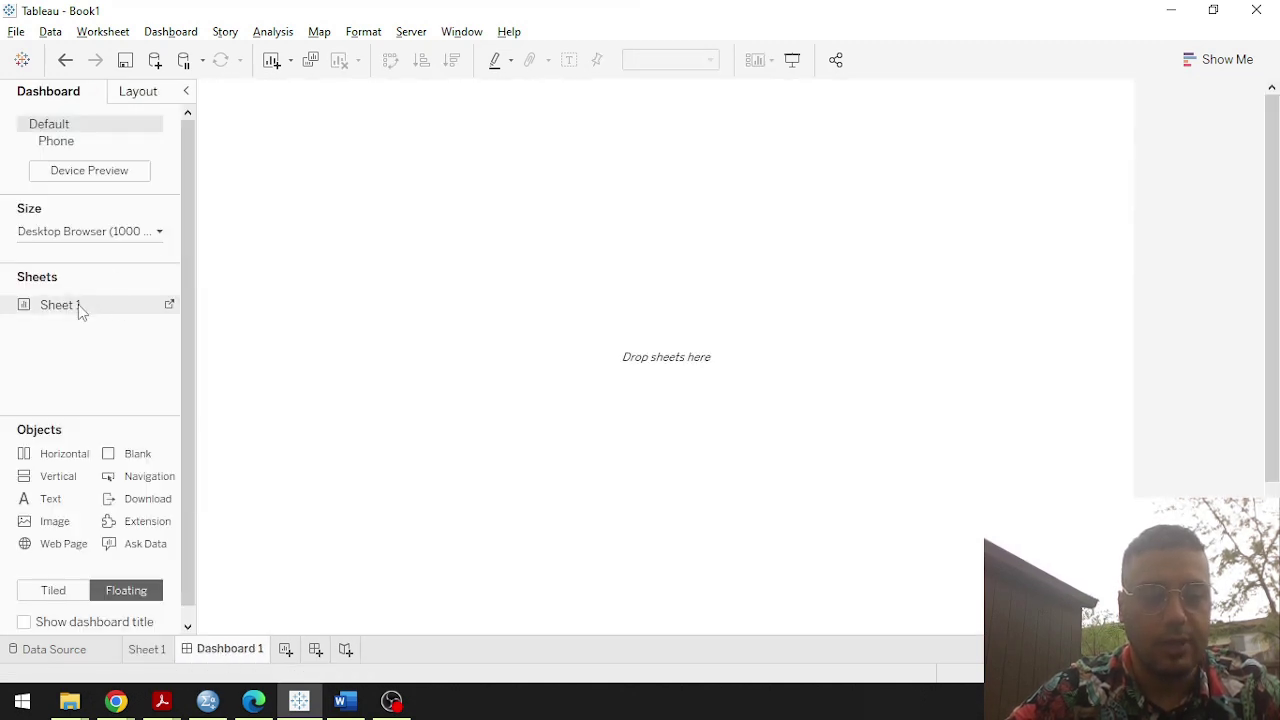
pyautogui.moveTo(78, 304); pyautogui.dragTo(220, 151)
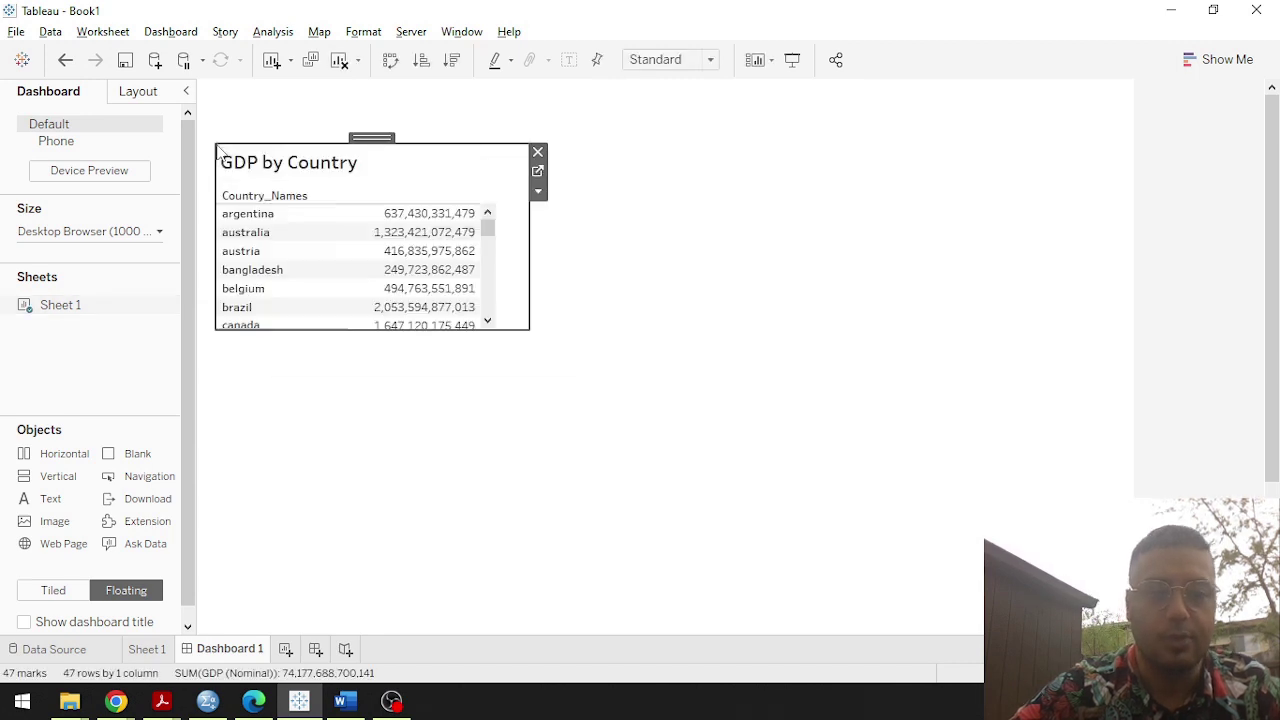
pyautogui.moveTo(357, 135); pyautogui.dragTo(341, 138)
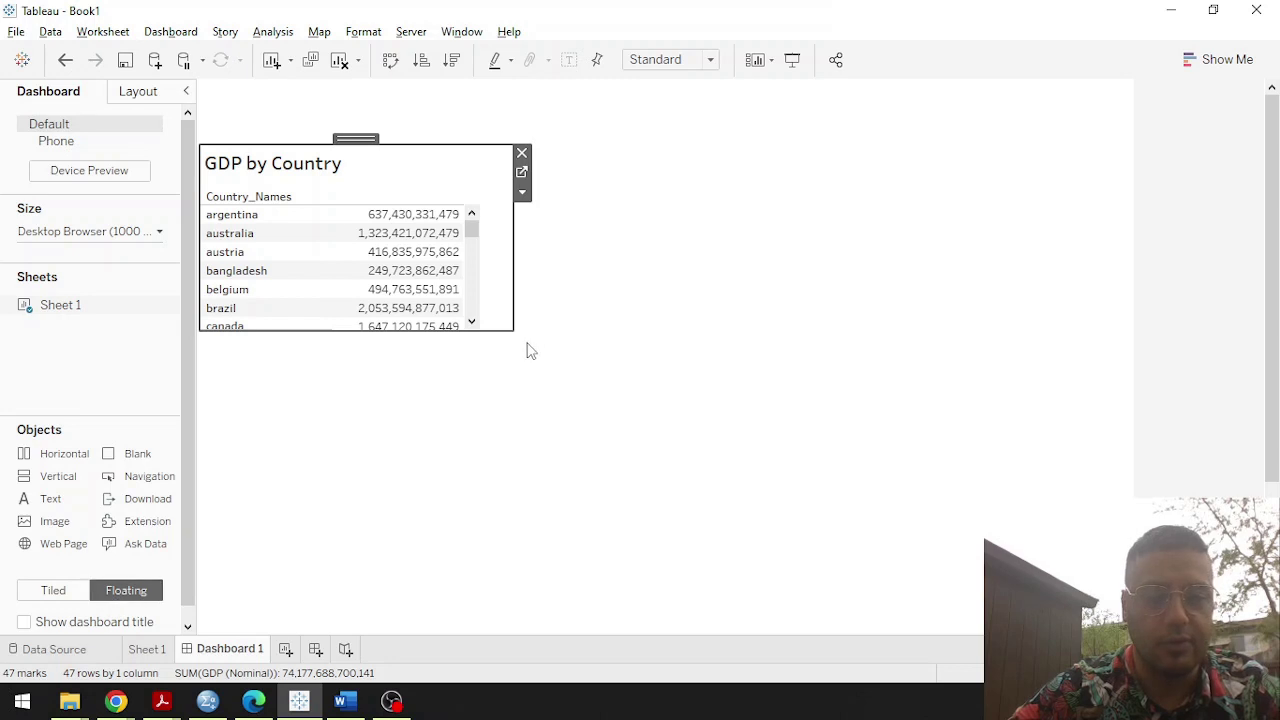
# Resize the GDP by Country table into a tall, narrow column spanning the visible dashboard height and move it to the dashboard's top.
pyautogui.moveTo(514, 328); pyautogui.dragTo(504, 626)
pyautogui.moveTo(405, 143); pyautogui.dragTo(407, 92)
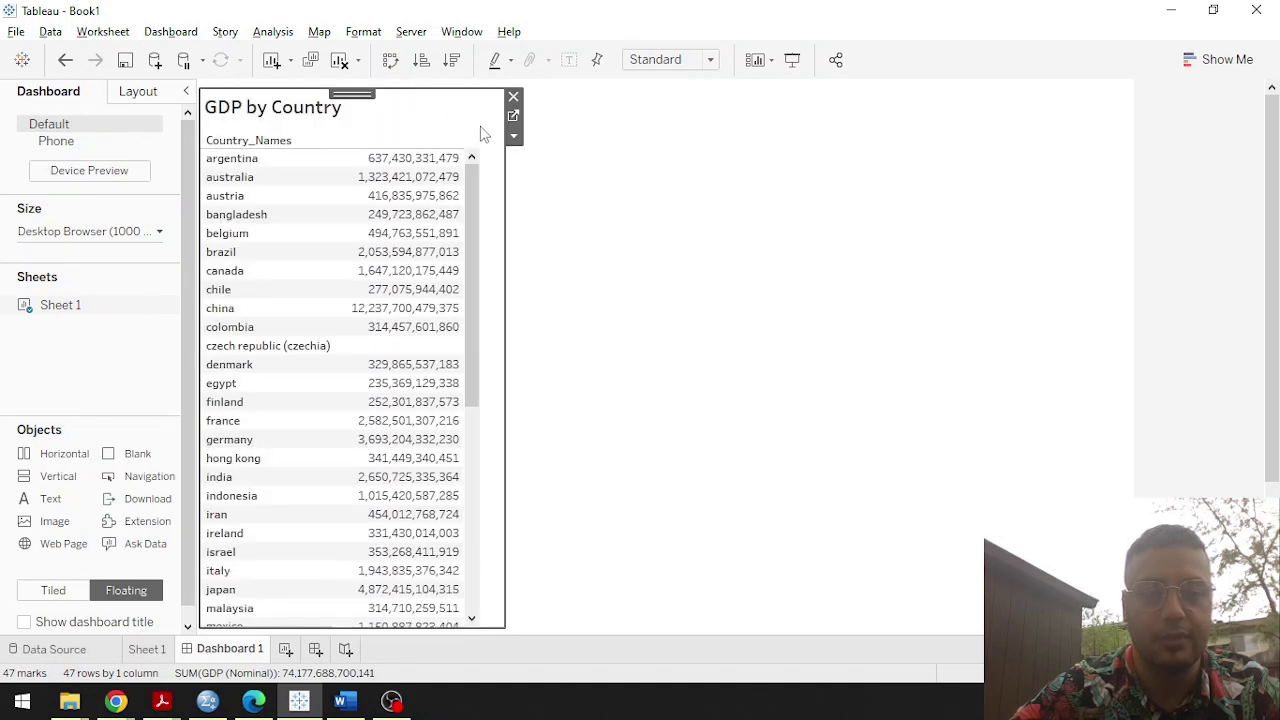
pyautogui.moveTo(505, 221); pyautogui.dragTo(494, 234)
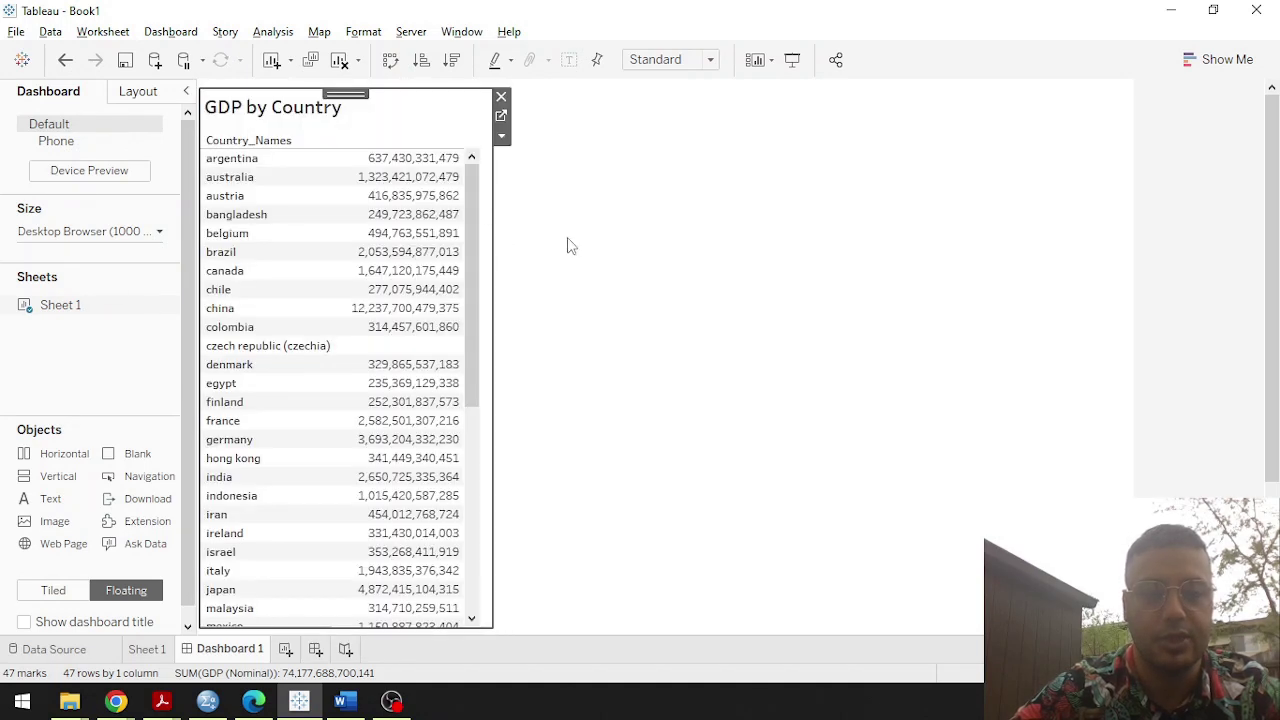
pyautogui.click(610, 267)
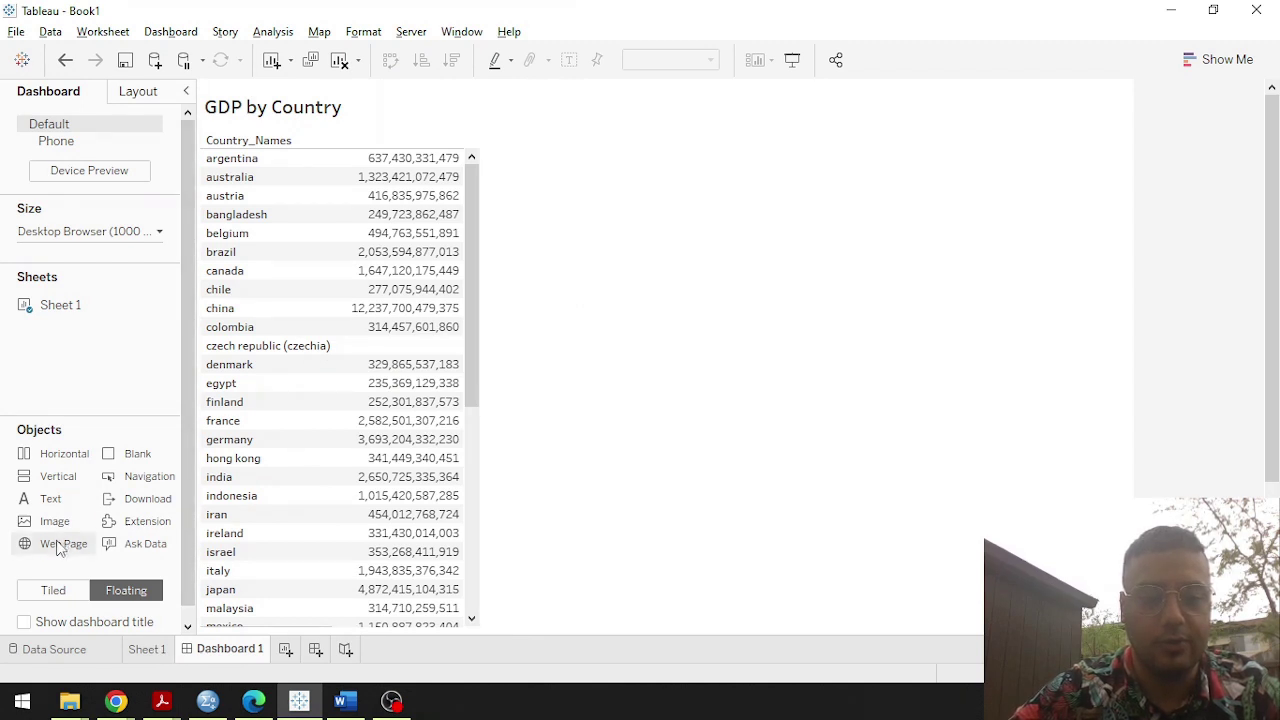
# Add a floating Web Page object beside the GDP table, and load worldometers.info/gdp/ in Chrome to obtain its address.
pyautogui.moveTo(58, 545); pyautogui.dragTo(512, 142)
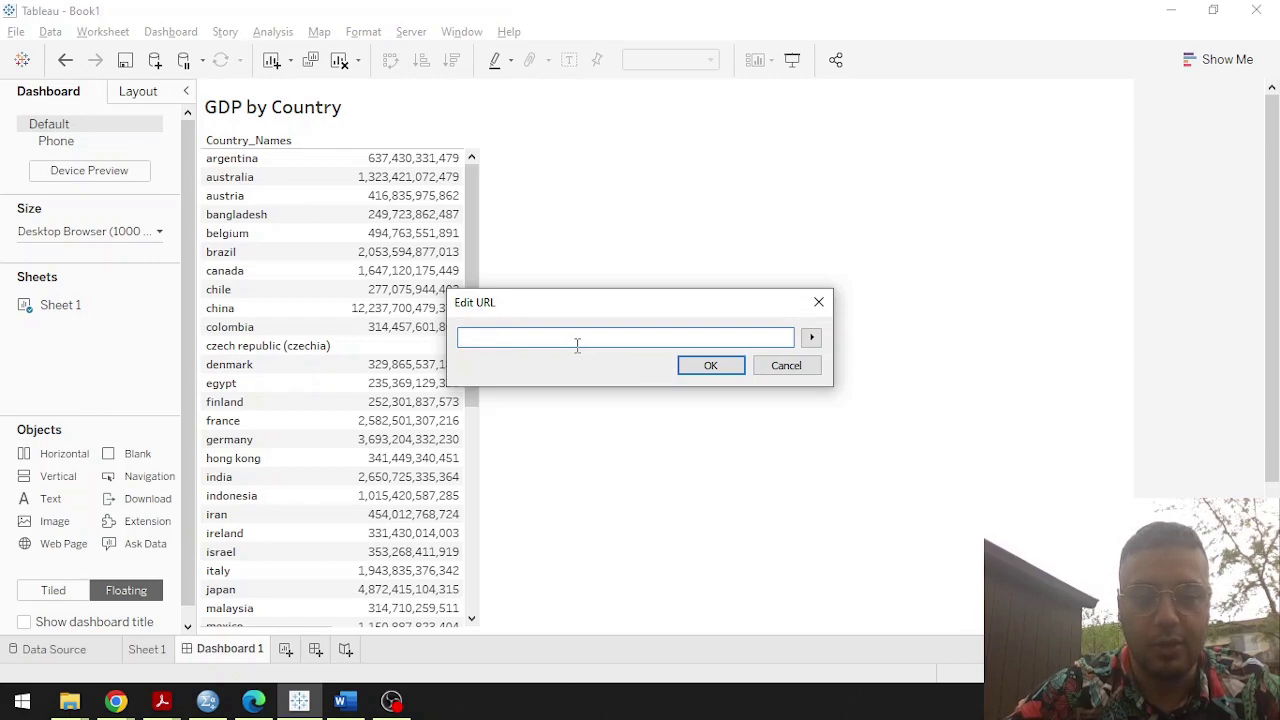
pyautogui.moveTo(116, 700)
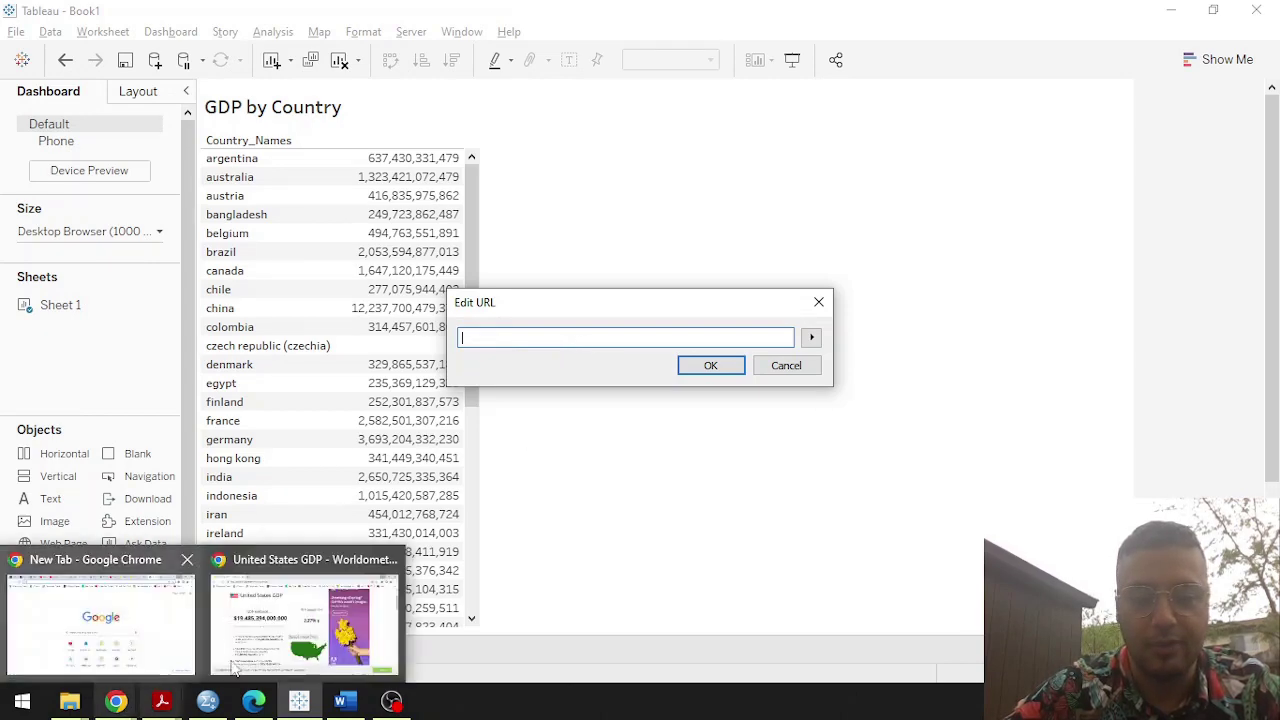
pyautogui.click(233, 668)
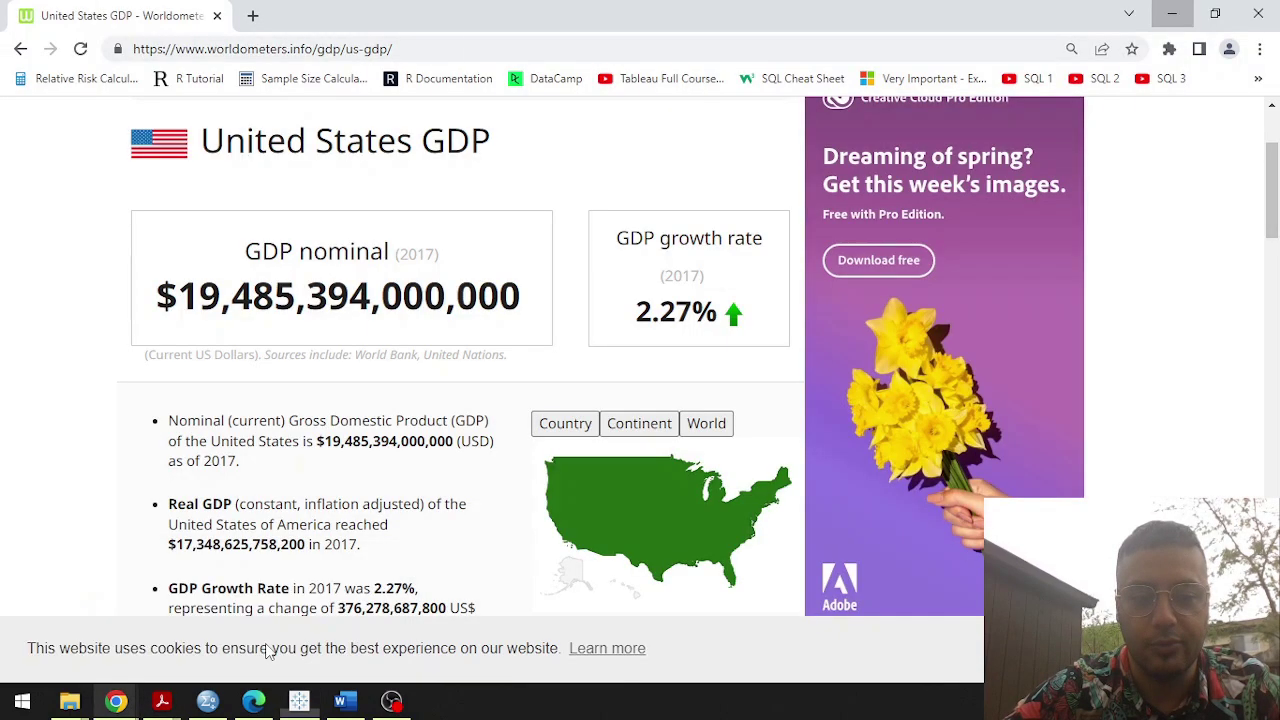
pyautogui.click(421, 48)
pyautogui.moveTo(422, 48); pyautogui.dragTo(371, 48)
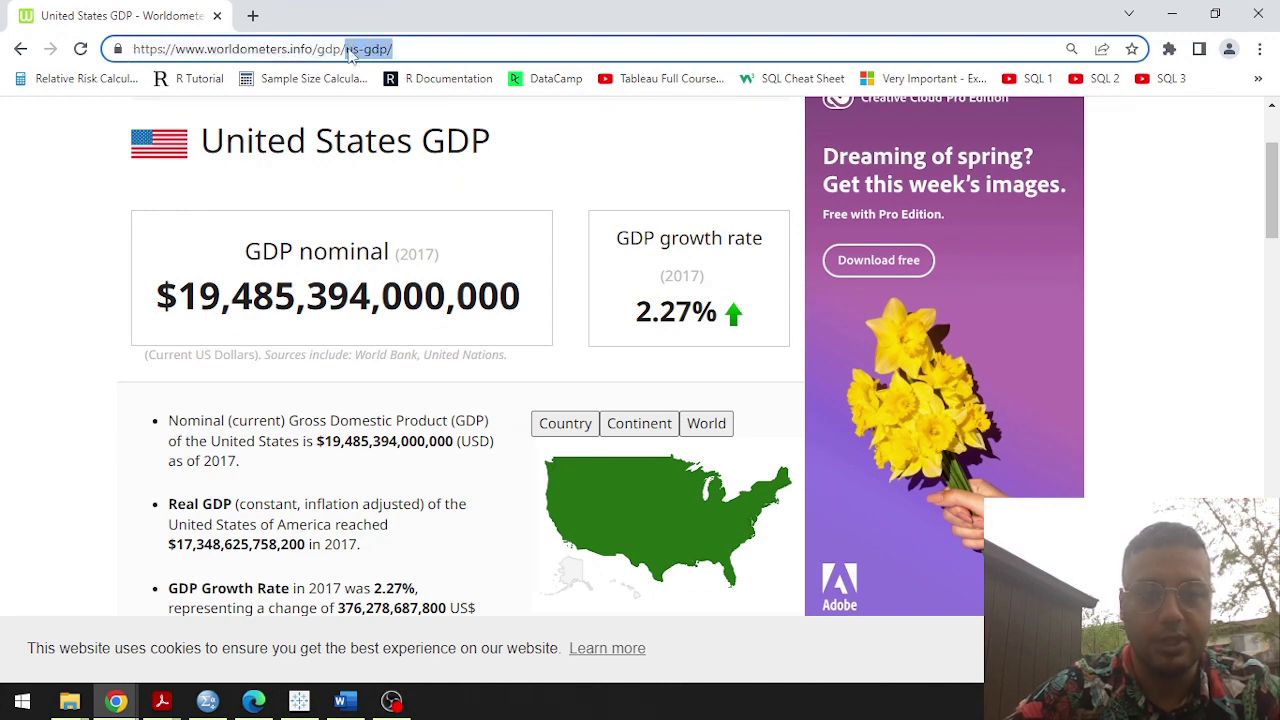
pyautogui.press('BackSpace')
pyautogui.press('Return')
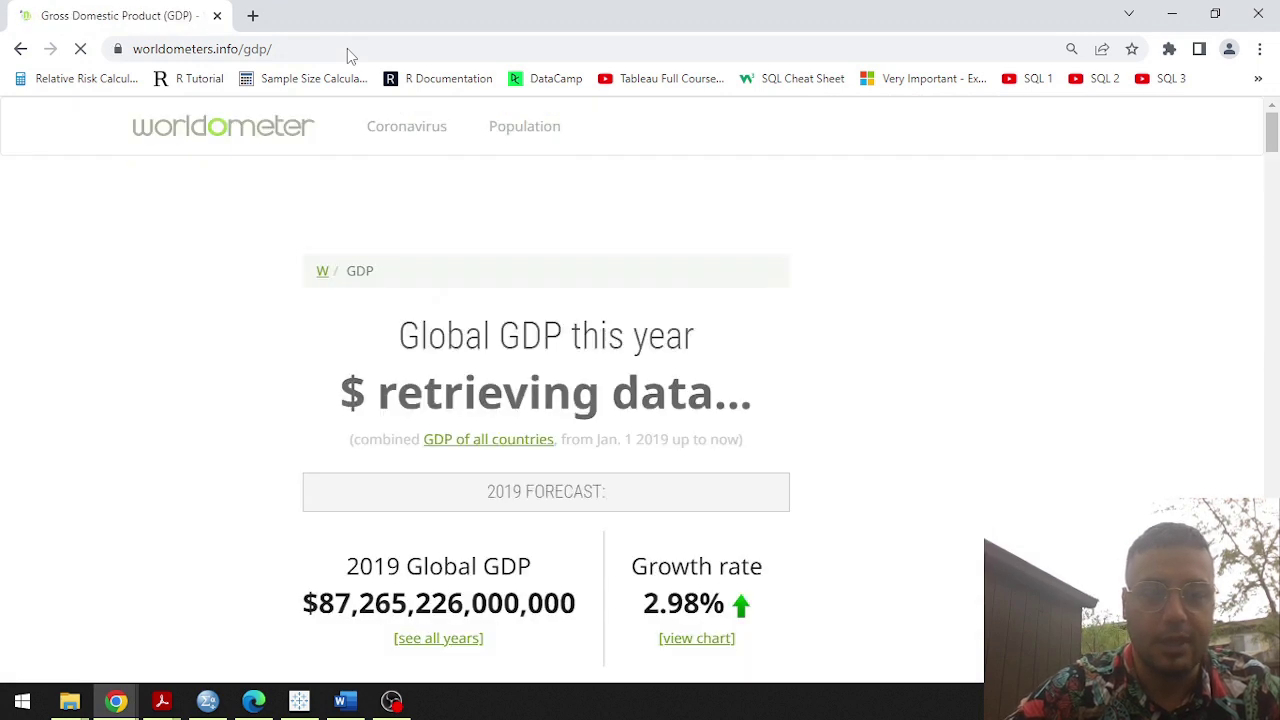
pyautogui.click(348, 48)
pyautogui.hotkey('ctrl', 'c')
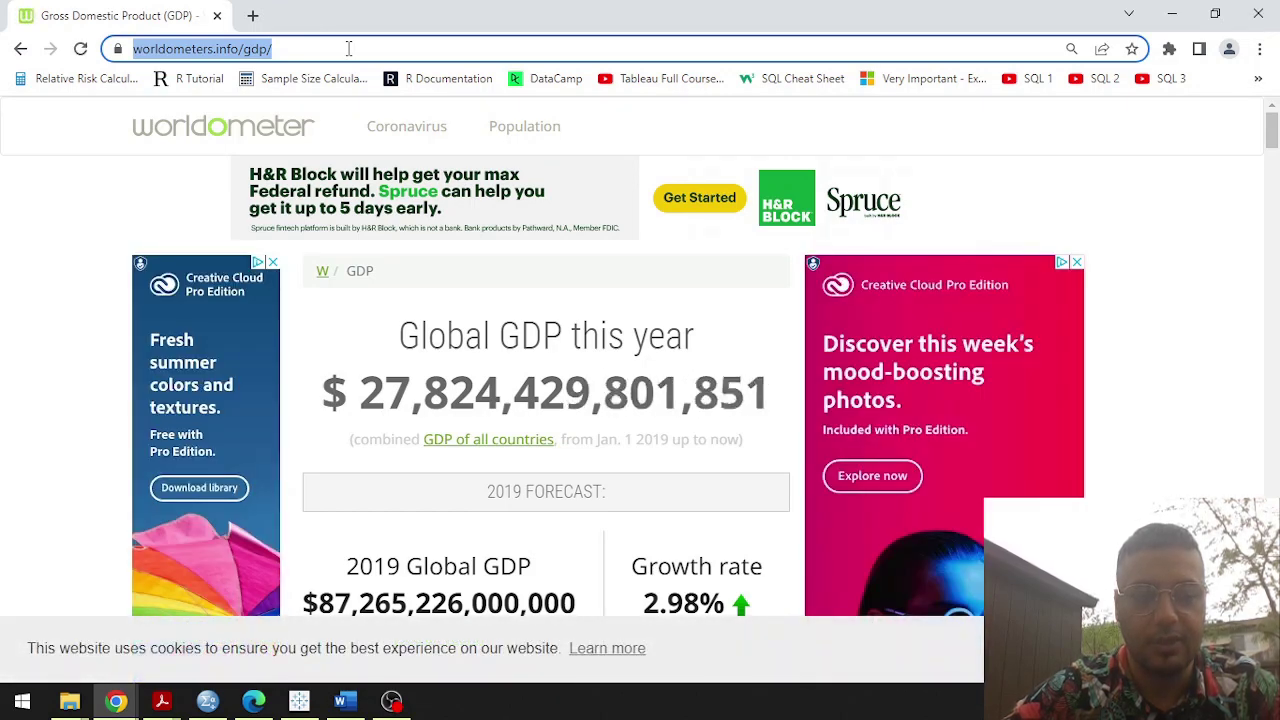
pyautogui.click(305, 705)
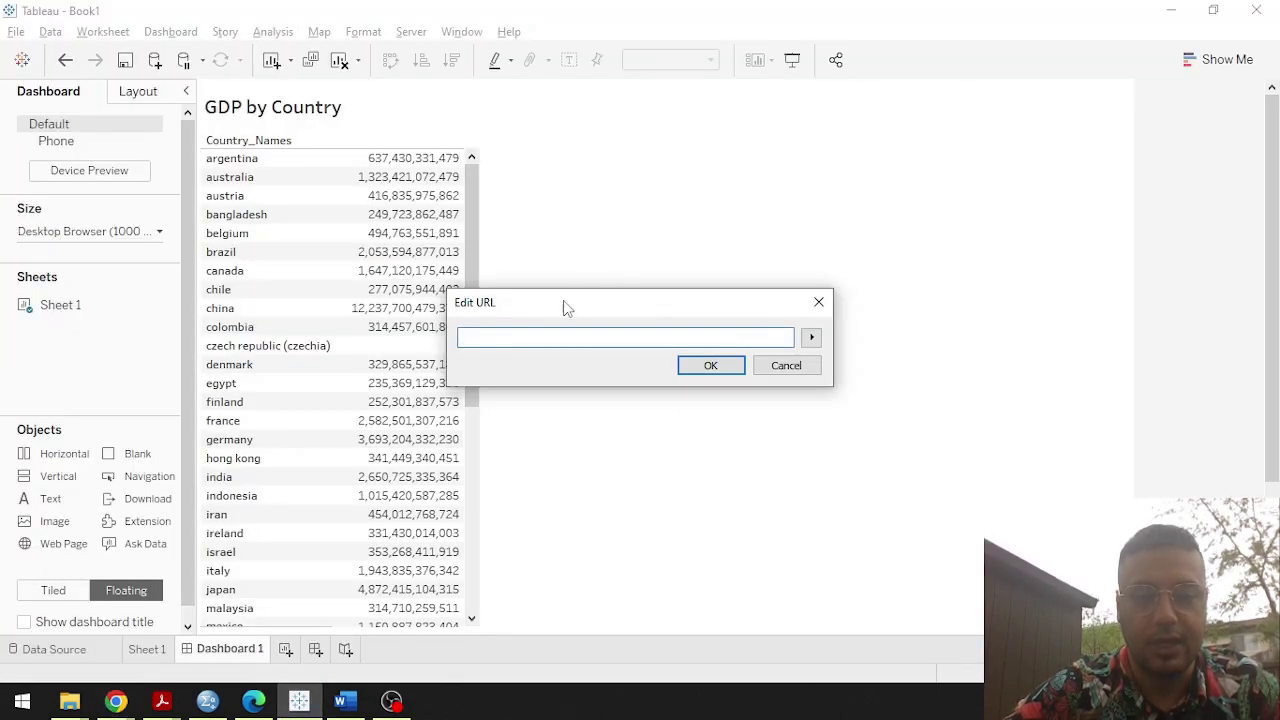
pyautogui.hotkey('ctrl', 'v')
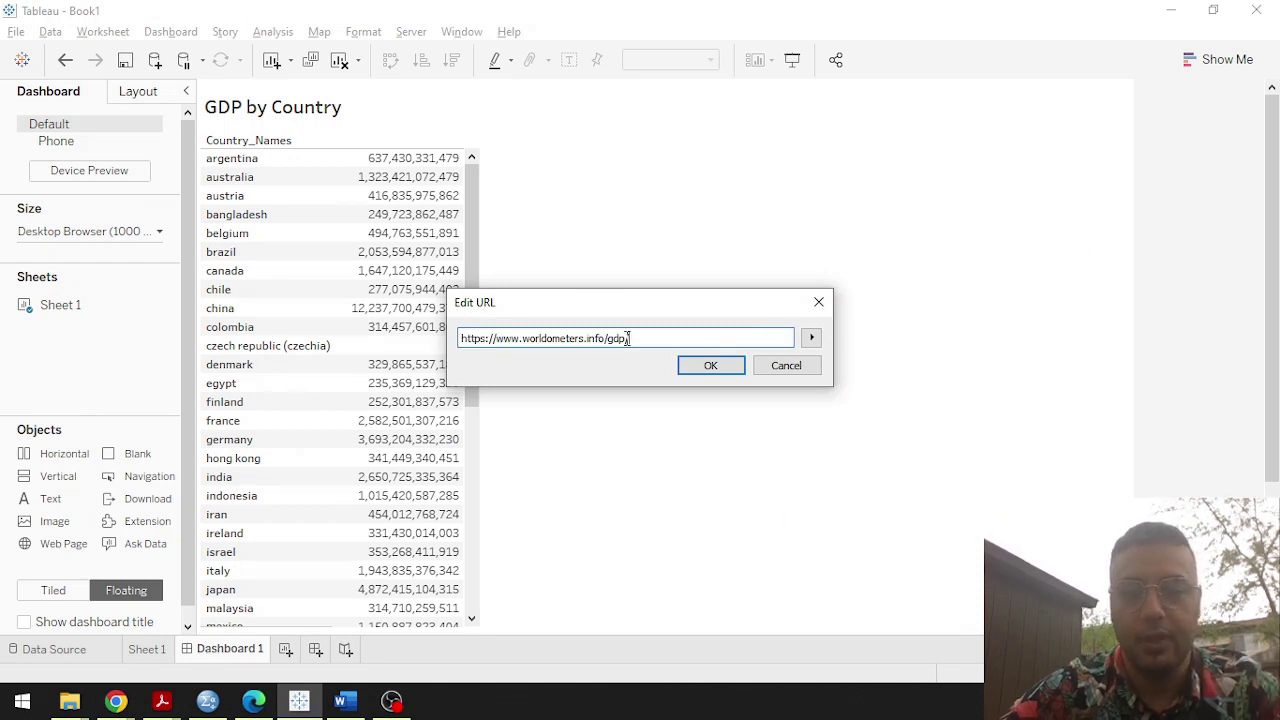
pyautogui.click(726, 367)
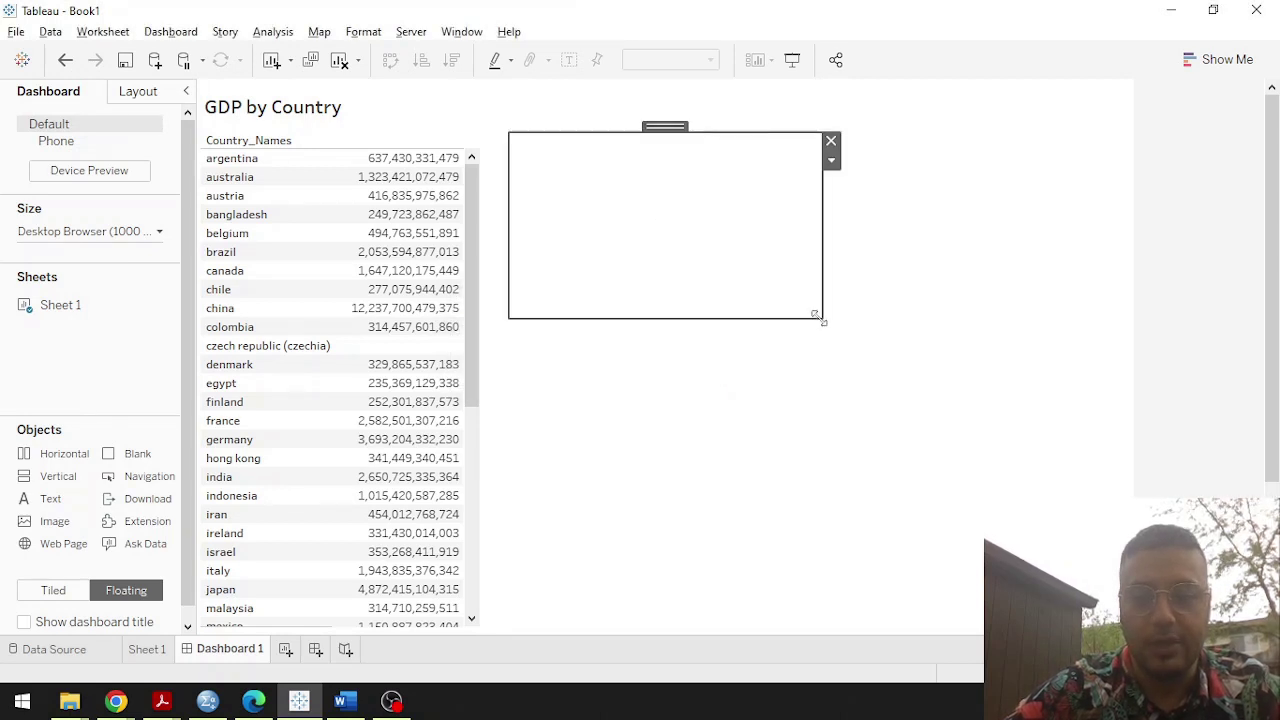
# Enlarge and reposition the Worldometer web page object to fill the dashboard space beside the GDP by Country table.
pyautogui.moveTo(818, 320); pyautogui.dragTo(1094, 630)
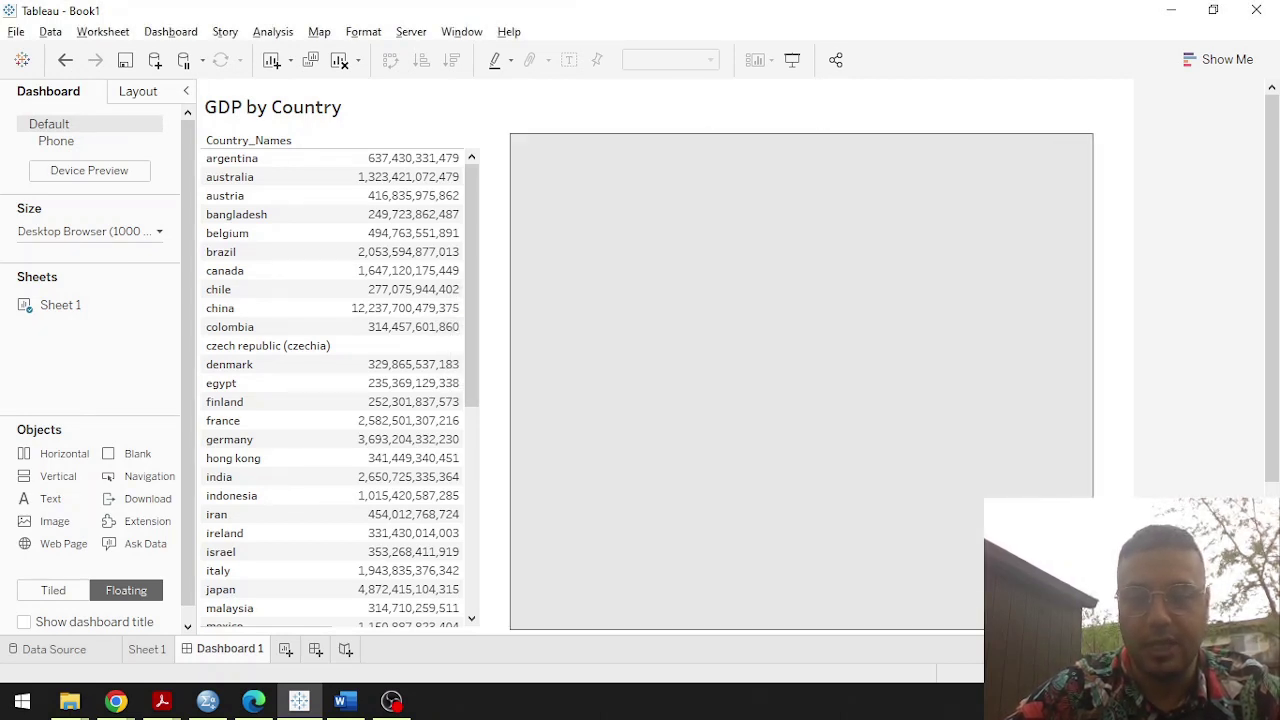
pyautogui.scroll(-1, 885, 412)
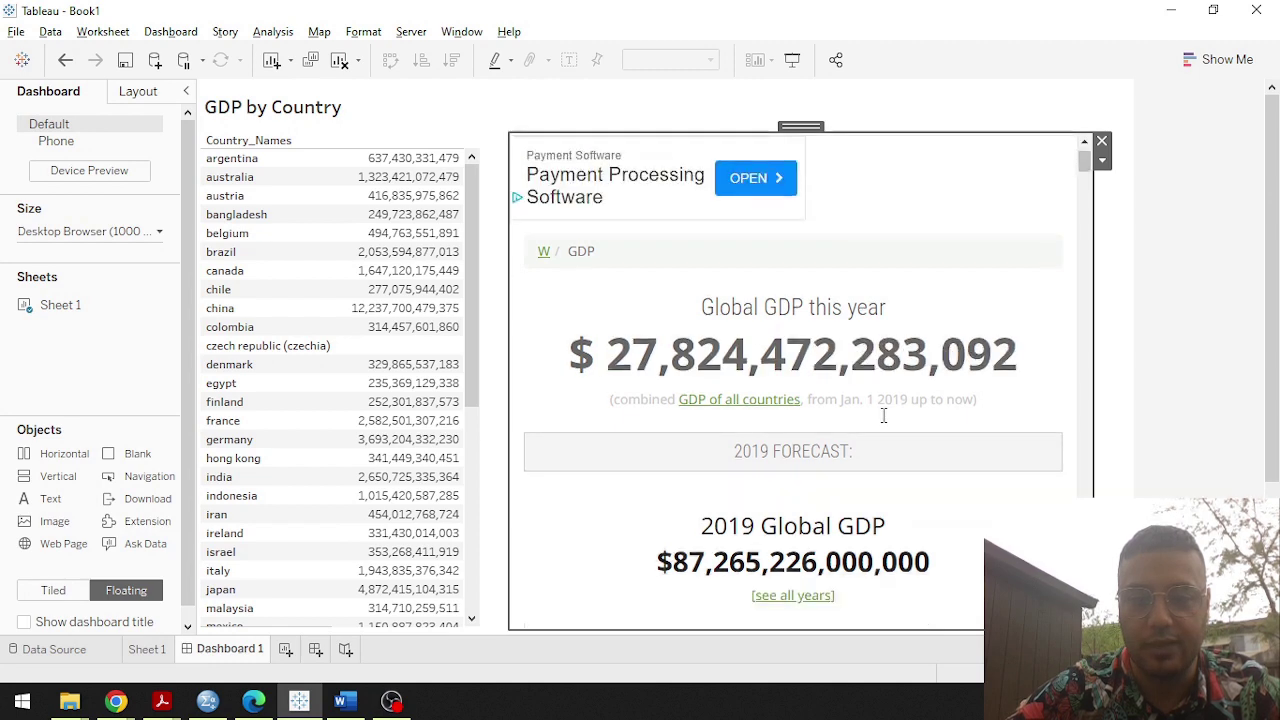
pyautogui.moveTo(1093, 629); pyautogui.dragTo(1126, 644)
pyautogui.moveTo(811, 128); pyautogui.dragTo(784, 93)
pyautogui.moveTo(1099, 609); pyautogui.dragTo(1181, 670)
pyautogui.scroll(-1, 976, 388)
pyautogui.scroll(-4, 829, 528)
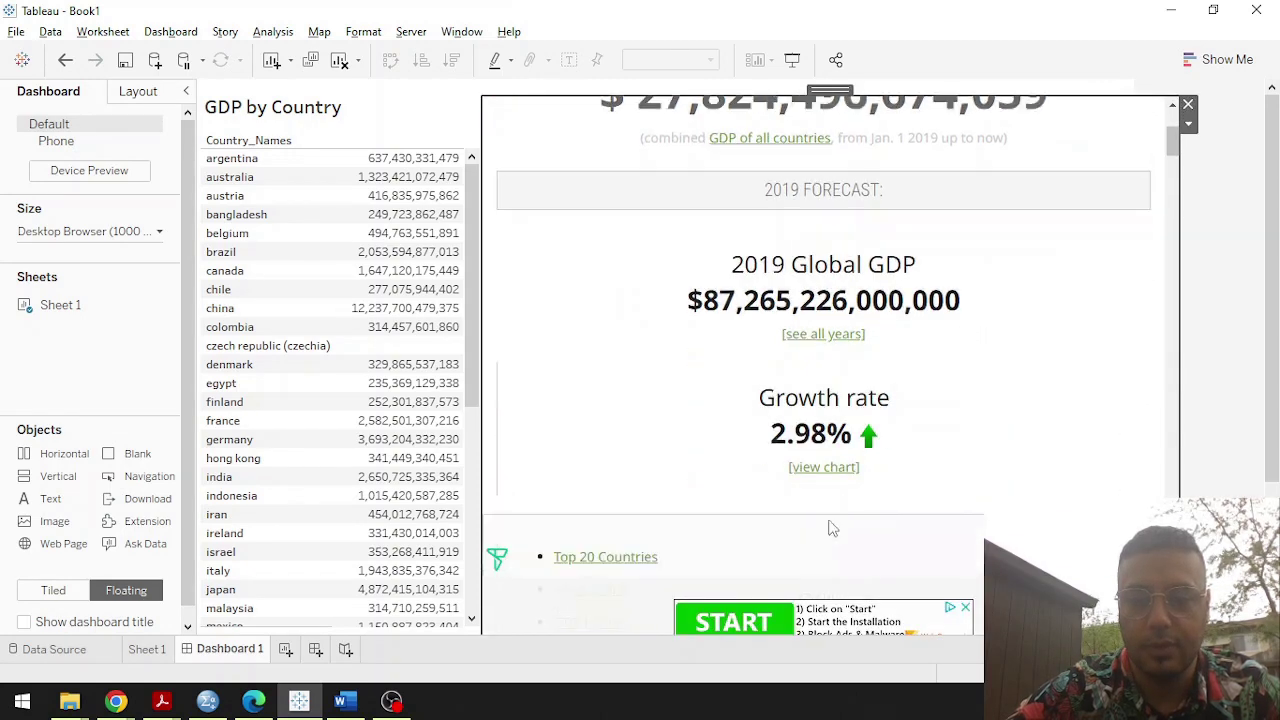
pyautogui.scroll(5, 837, 500)
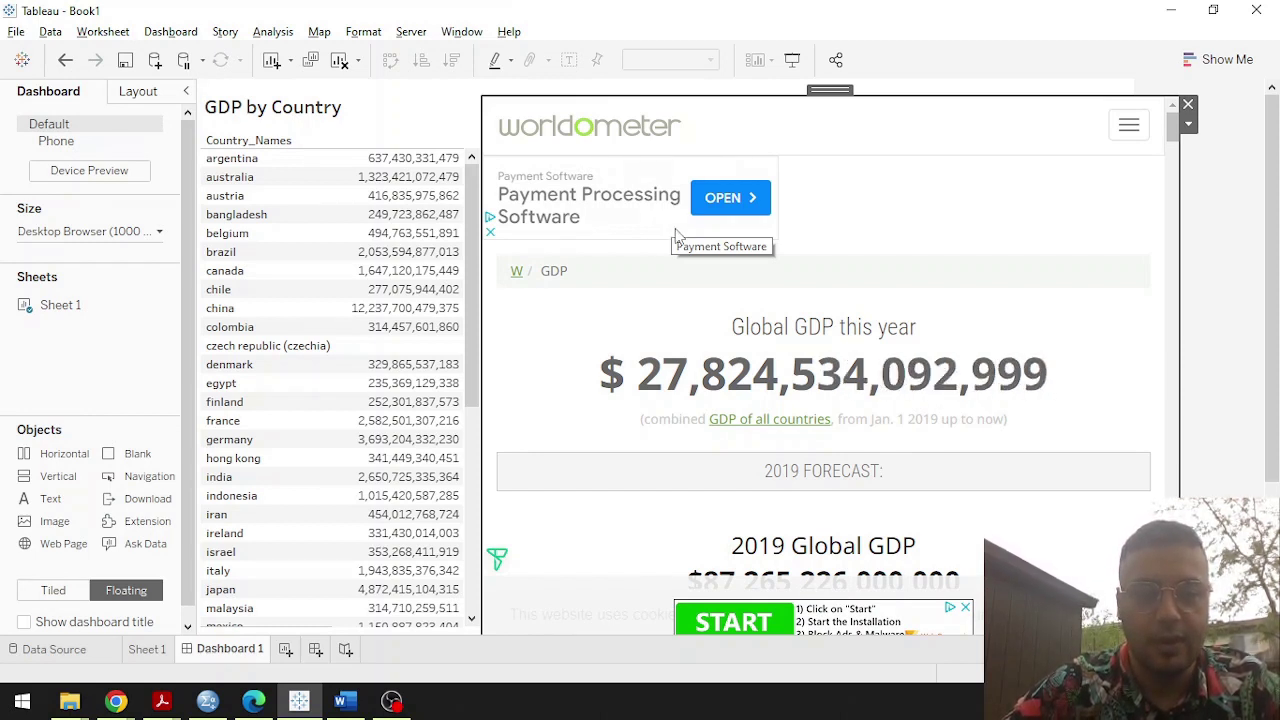
pyautogui.click(1226, 267)
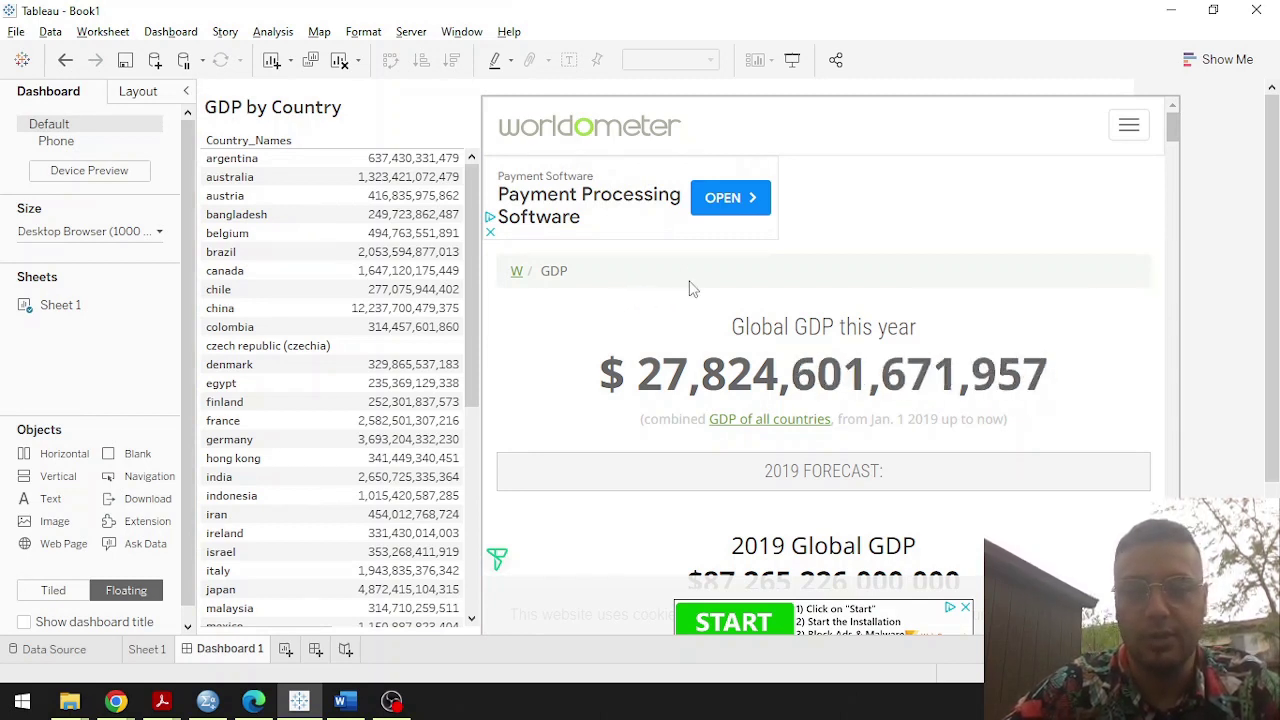
# Open a new URL action for the Worldometer web page object and make its URL entry active.
pyautogui.click(1128, 176)
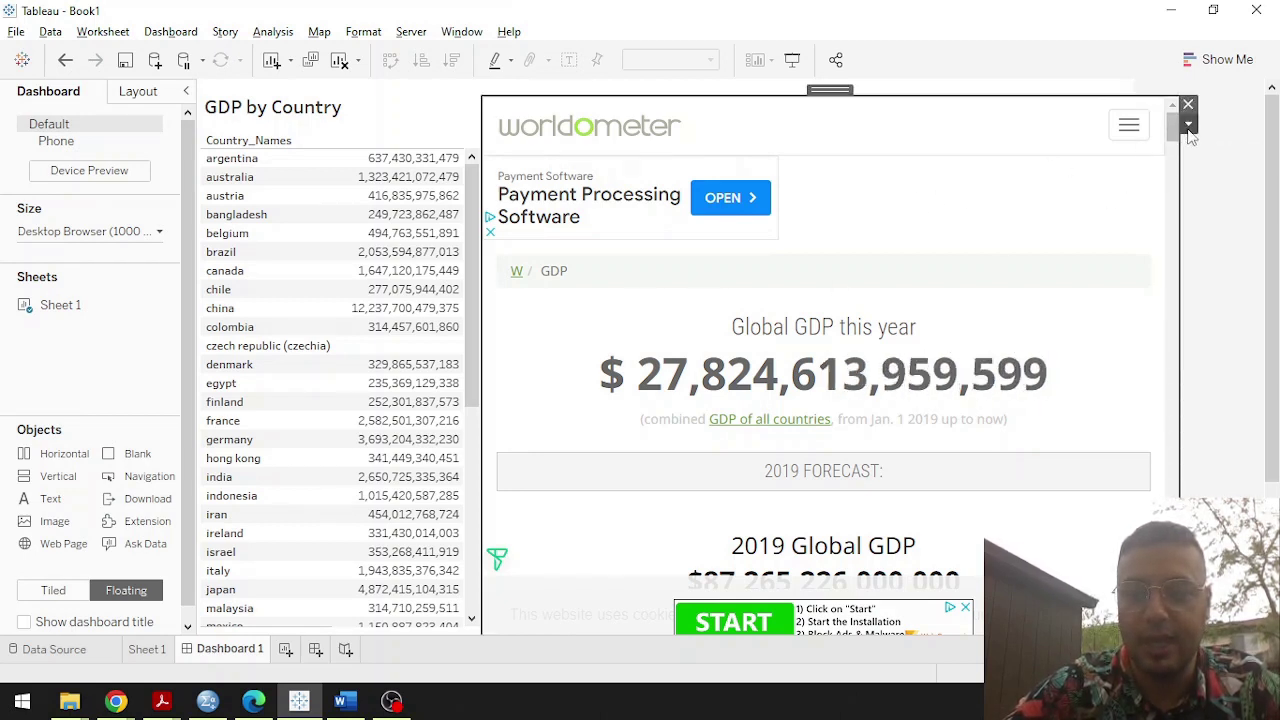
pyautogui.click(1188, 124)
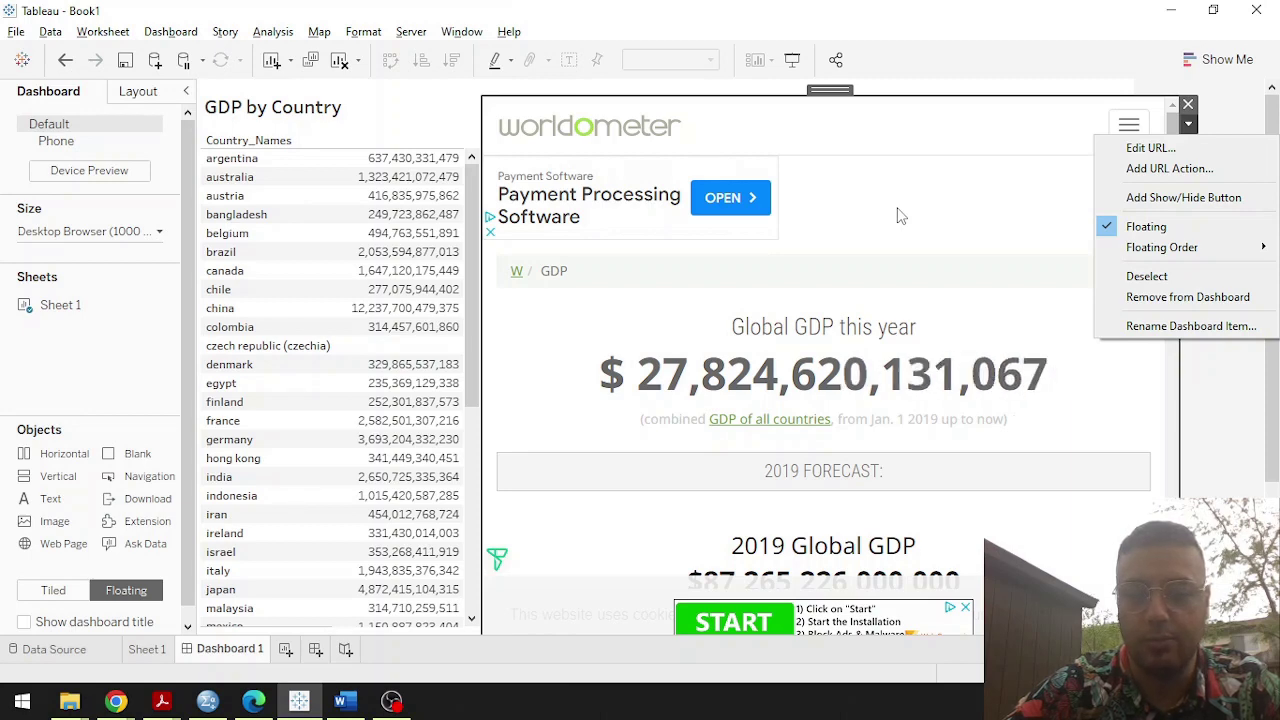
pyautogui.click(1136, 172)
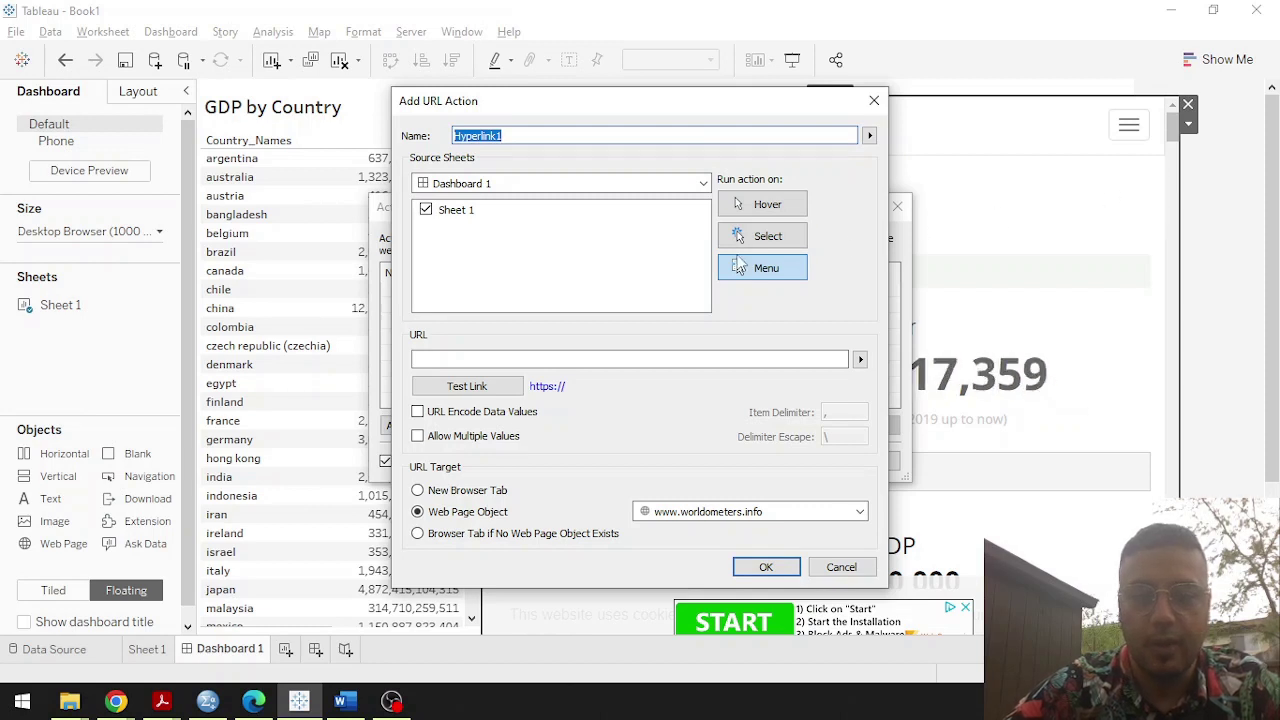
pyautogui.click(599, 359)
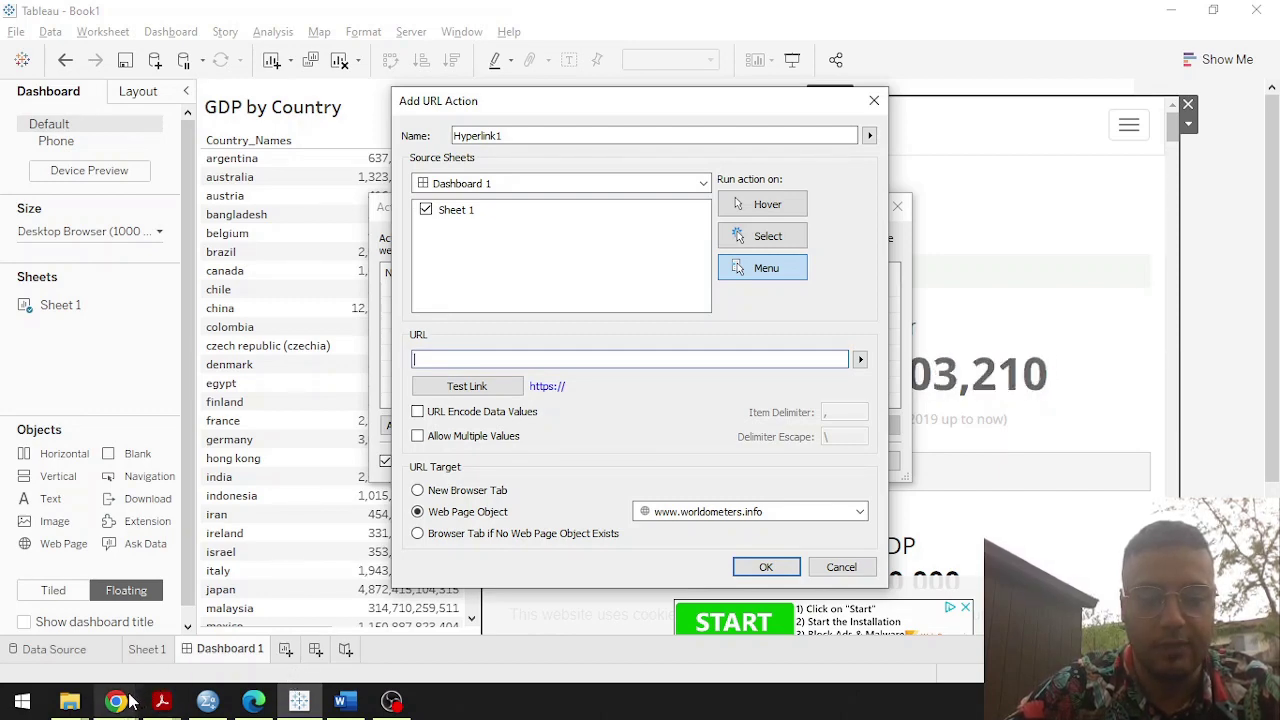
# Switch to Chrome and open Japan's GDP page from Worldometer's list of top countries by GDP.
pyautogui.moveTo(120, 702)
pyautogui.click(305, 622)
pyautogui.scroll(-8, 496, 467)
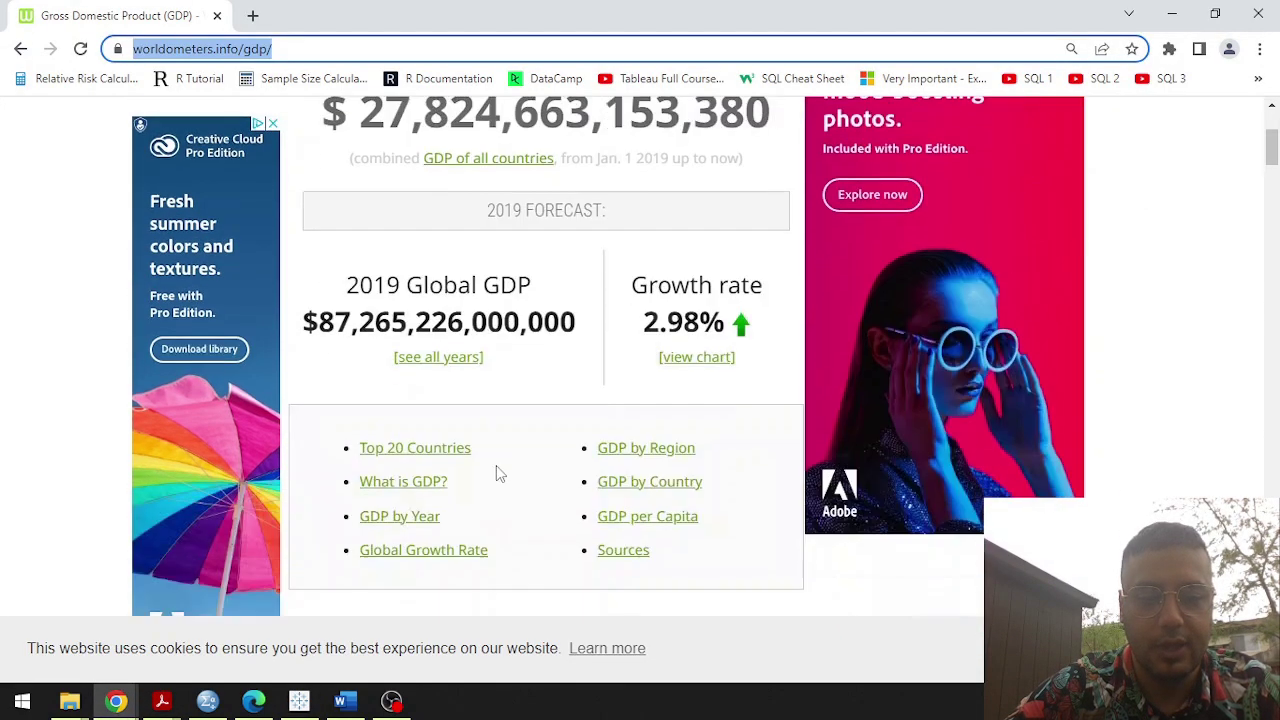
pyautogui.scroll(-6, 496, 469)
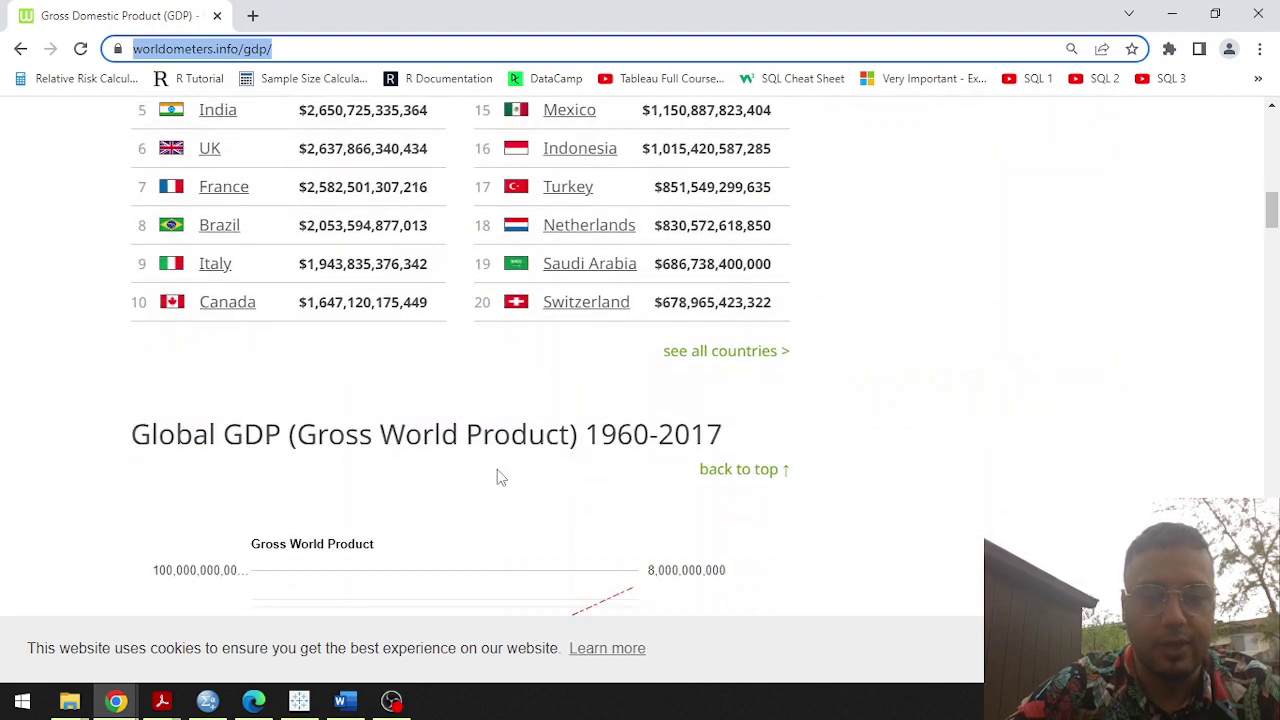
pyautogui.scroll(2, 498, 470)
pyautogui.scroll(-4, 501, 472)
pyautogui.scroll(-6, 500, 472)
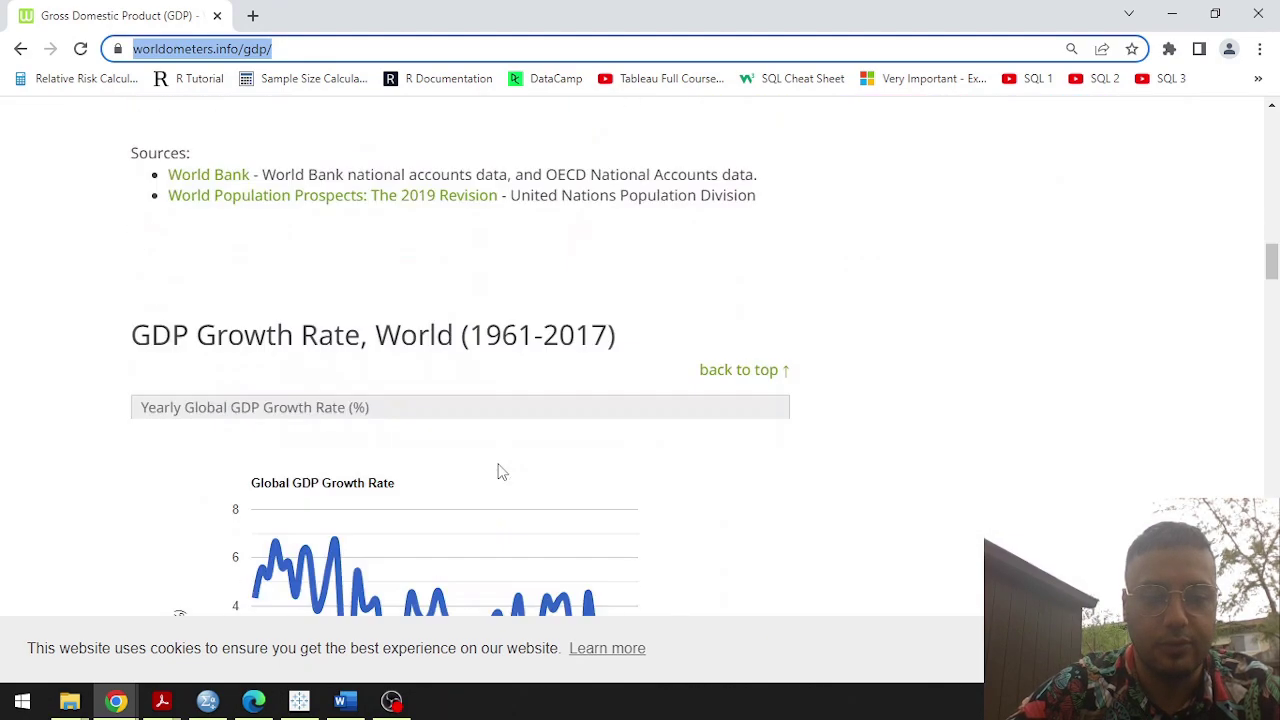
pyautogui.scroll(10, 510, 470)
pyautogui.scroll(3, 516, 470)
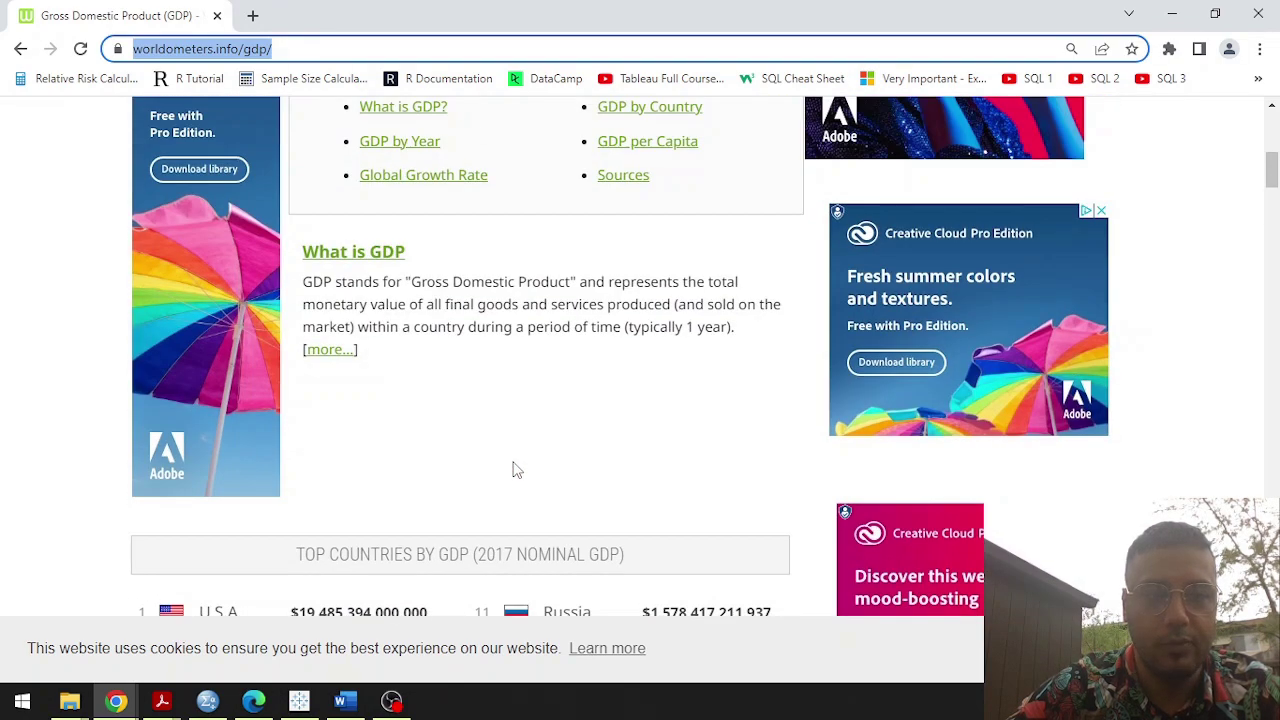
pyautogui.scroll(-3, 516, 470)
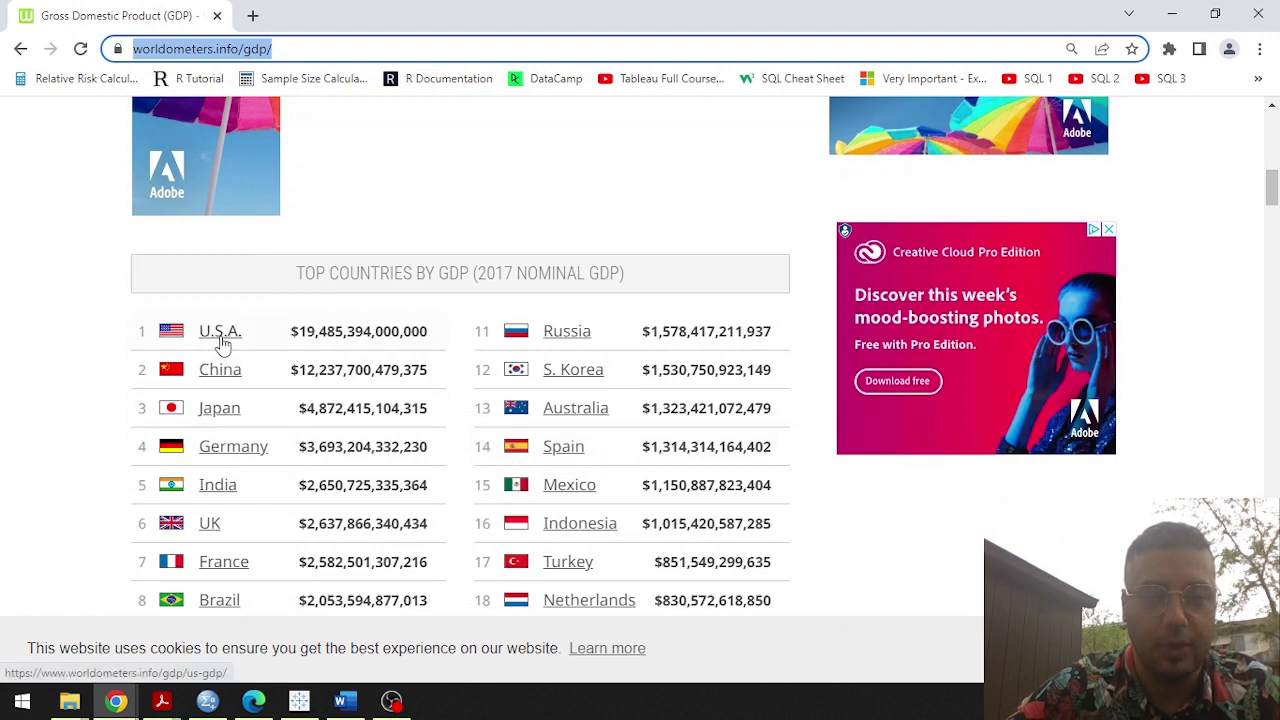
pyautogui.click(226, 410)
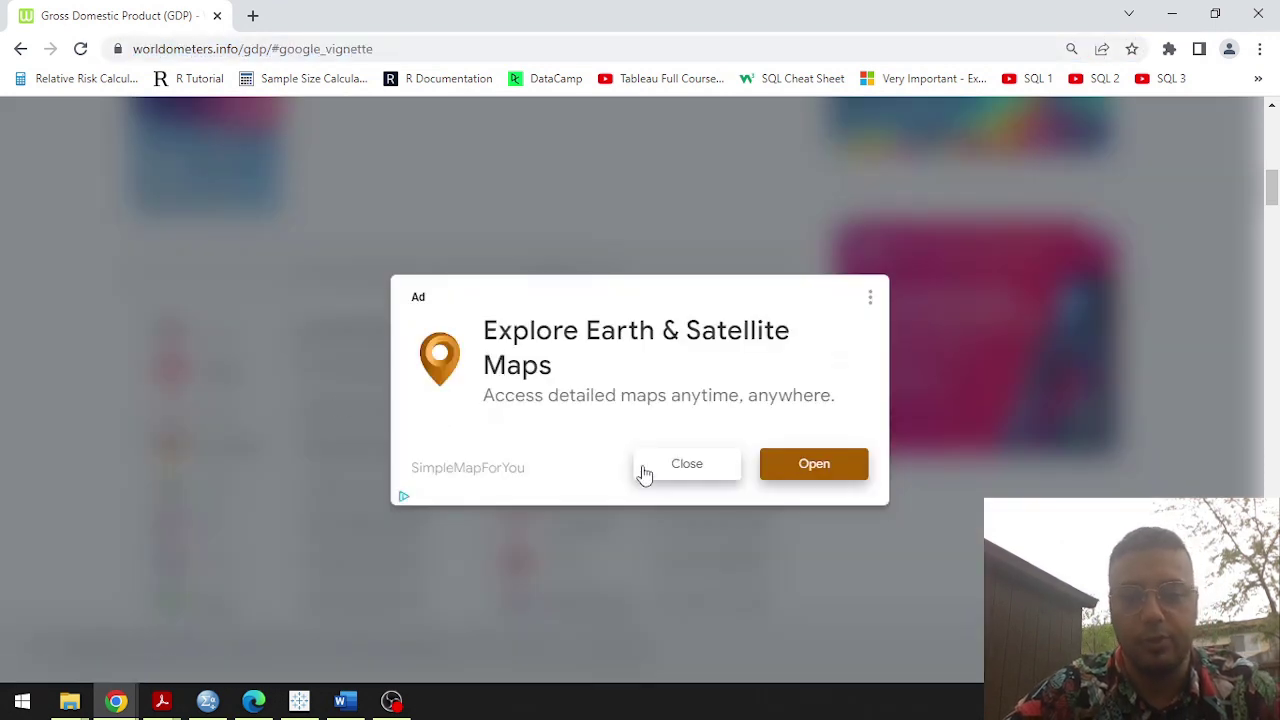
pyautogui.click(669, 476)
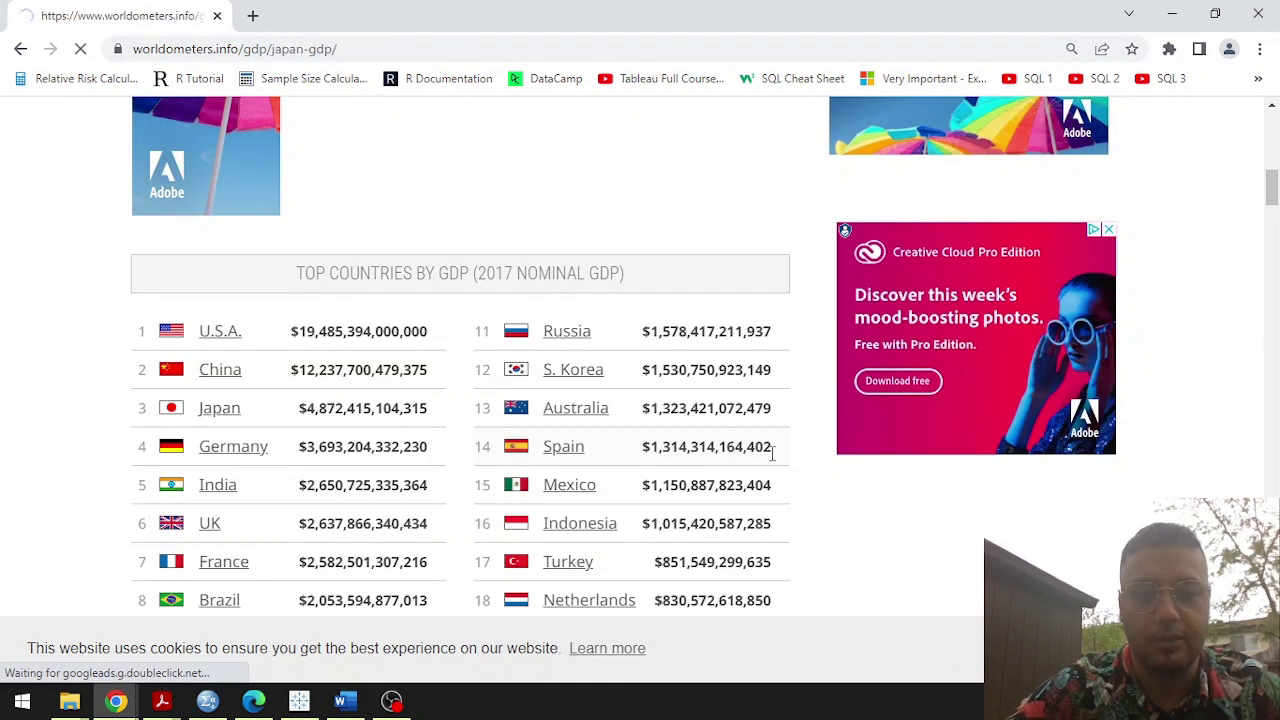
# Examine the Japan GDP page and the country-specific japan-gdp/ part of its web address.
pyautogui.scroll(-6, 824, 445)
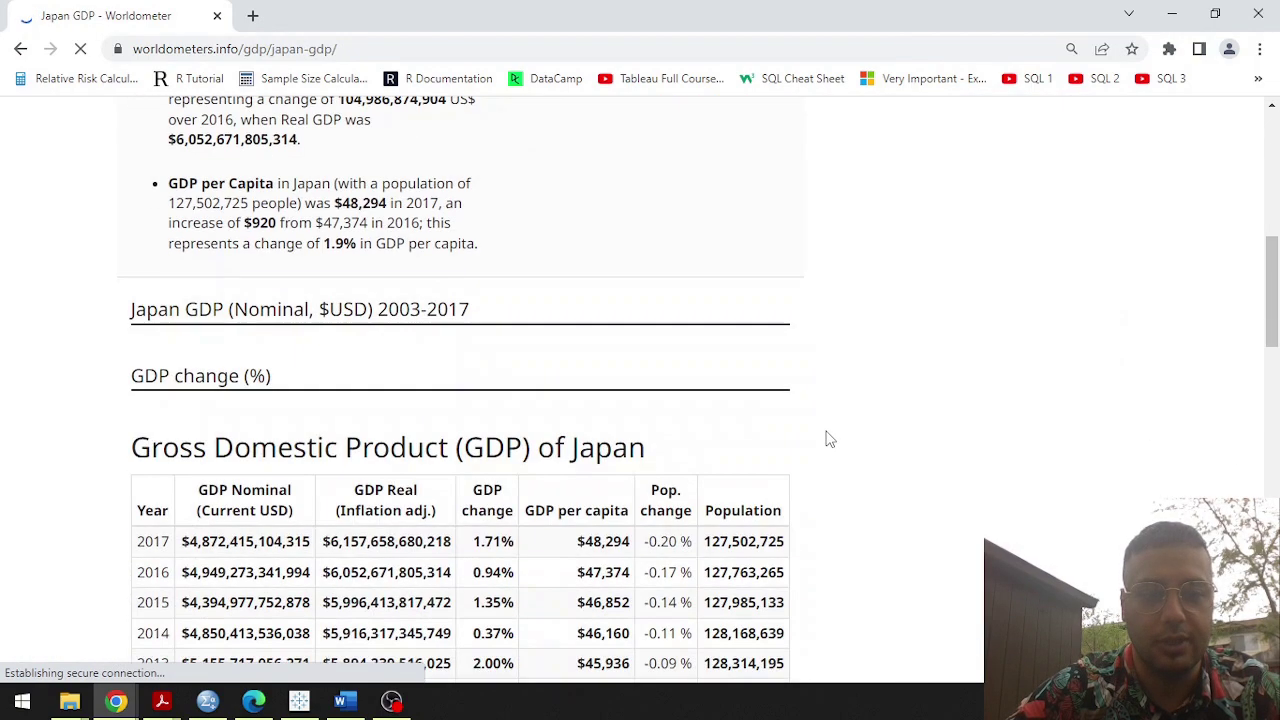
pyautogui.scroll(6, 826, 437)
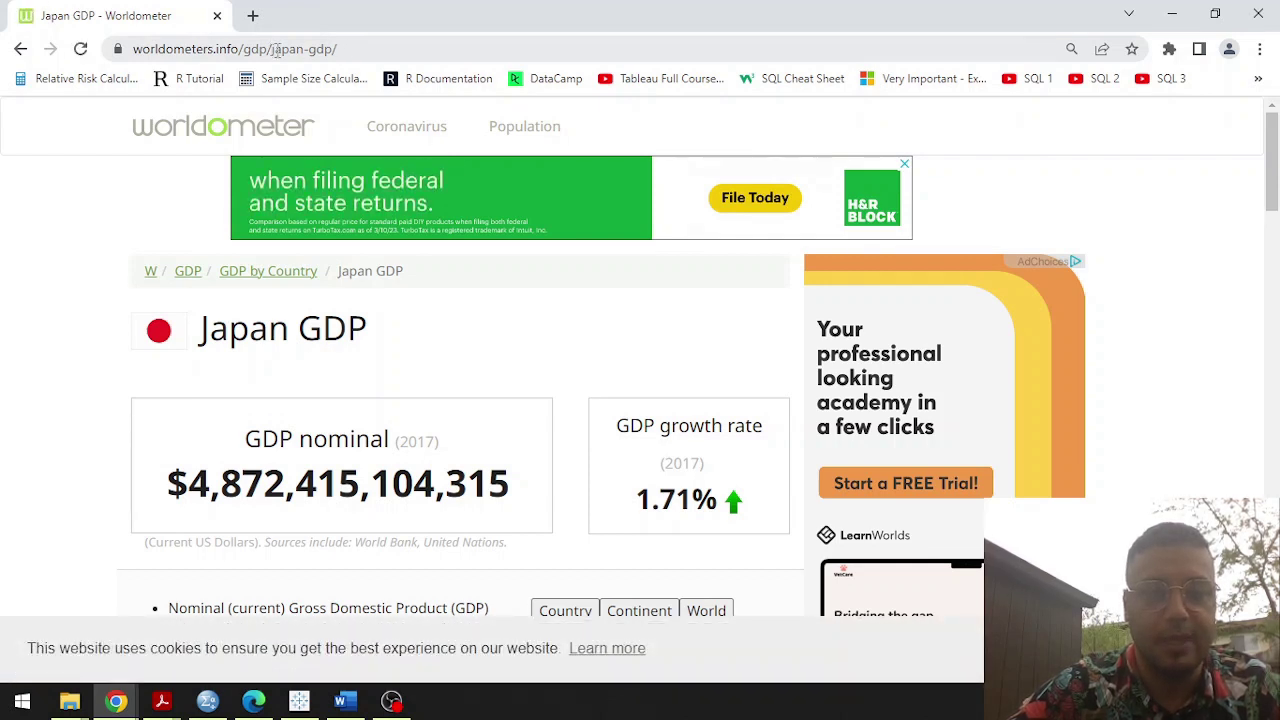
pyautogui.moveTo(344, 51); pyautogui.dragTo(273, 55)
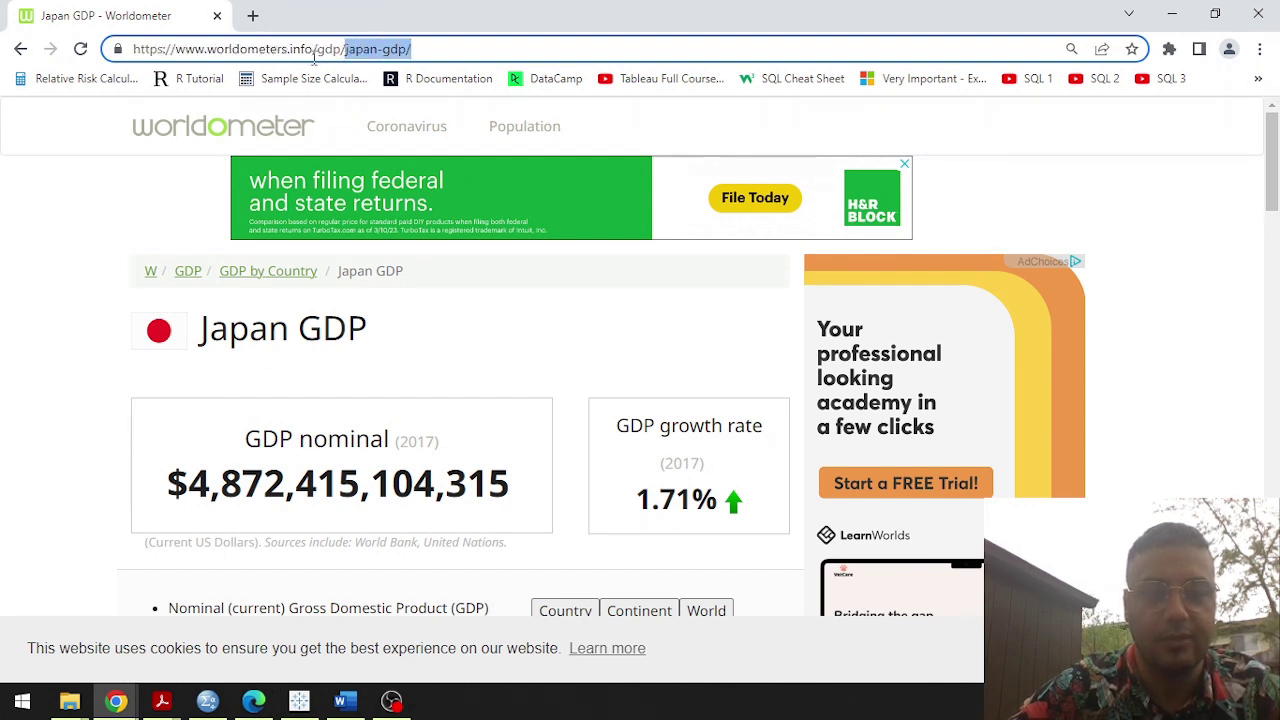
pyautogui.click(366, 50)
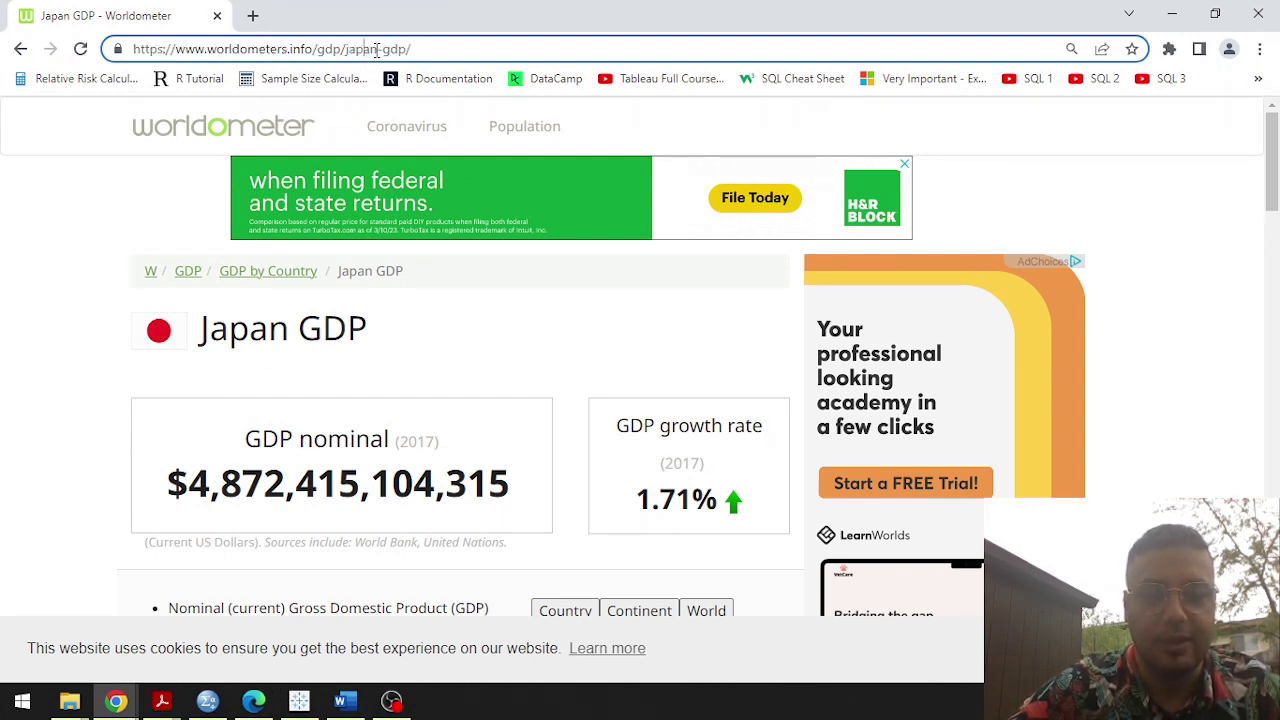
pyautogui.moveTo(376, 50); pyautogui.dragTo(348, 50)
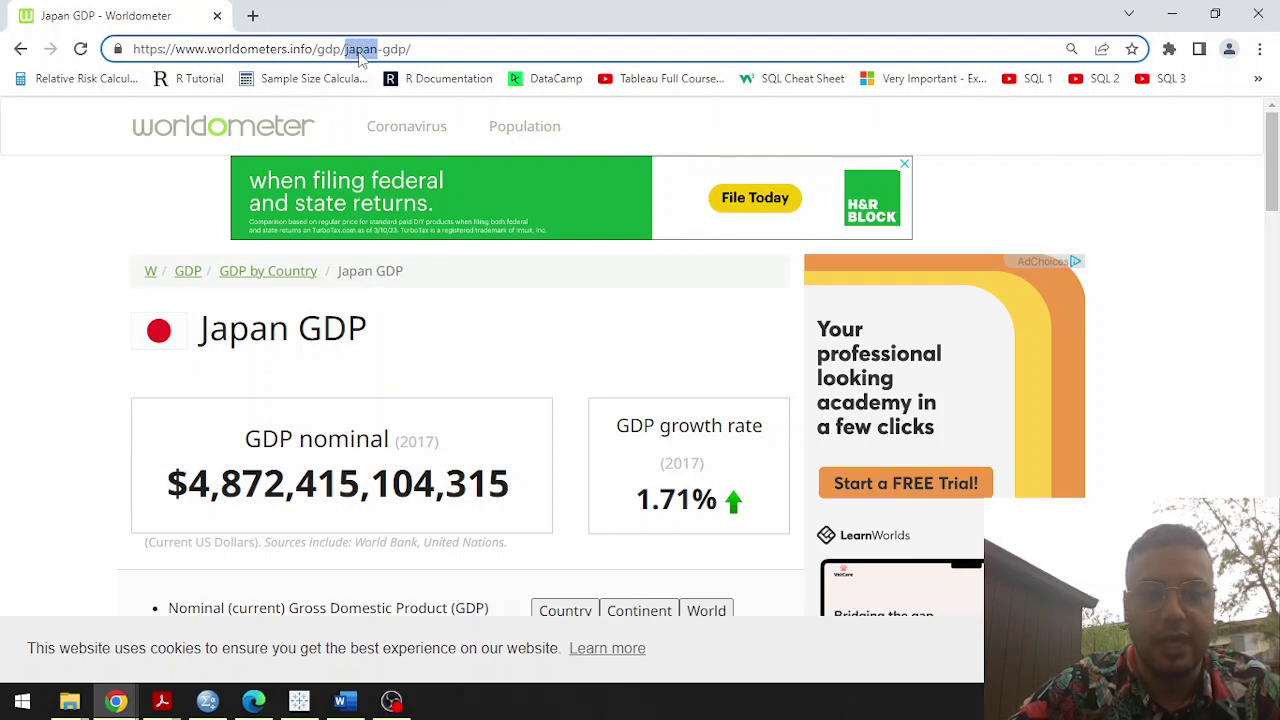
pyautogui.click(426, 49)
pyautogui.moveTo(430, 49); pyautogui.dragTo(349, 49)
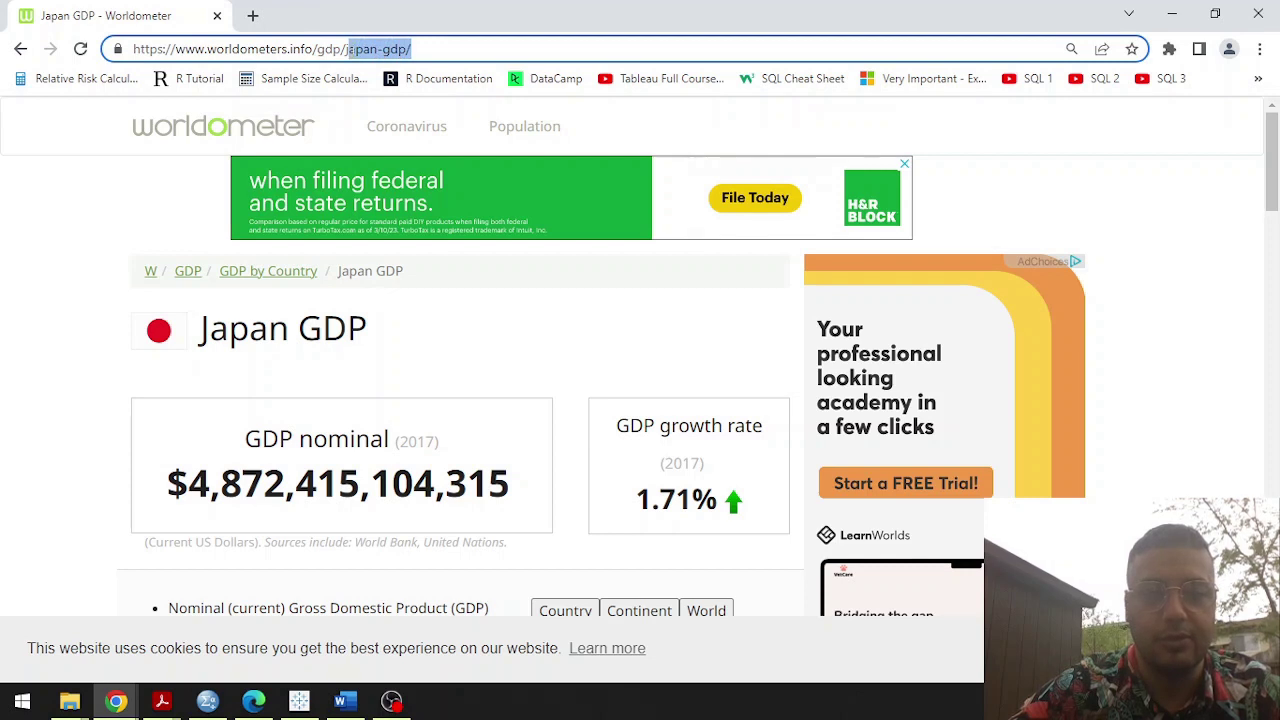
pyautogui.click(440, 50)
pyautogui.hotkey('ctrl', 'a')
pyautogui.hotkey('ctrl', 'c')
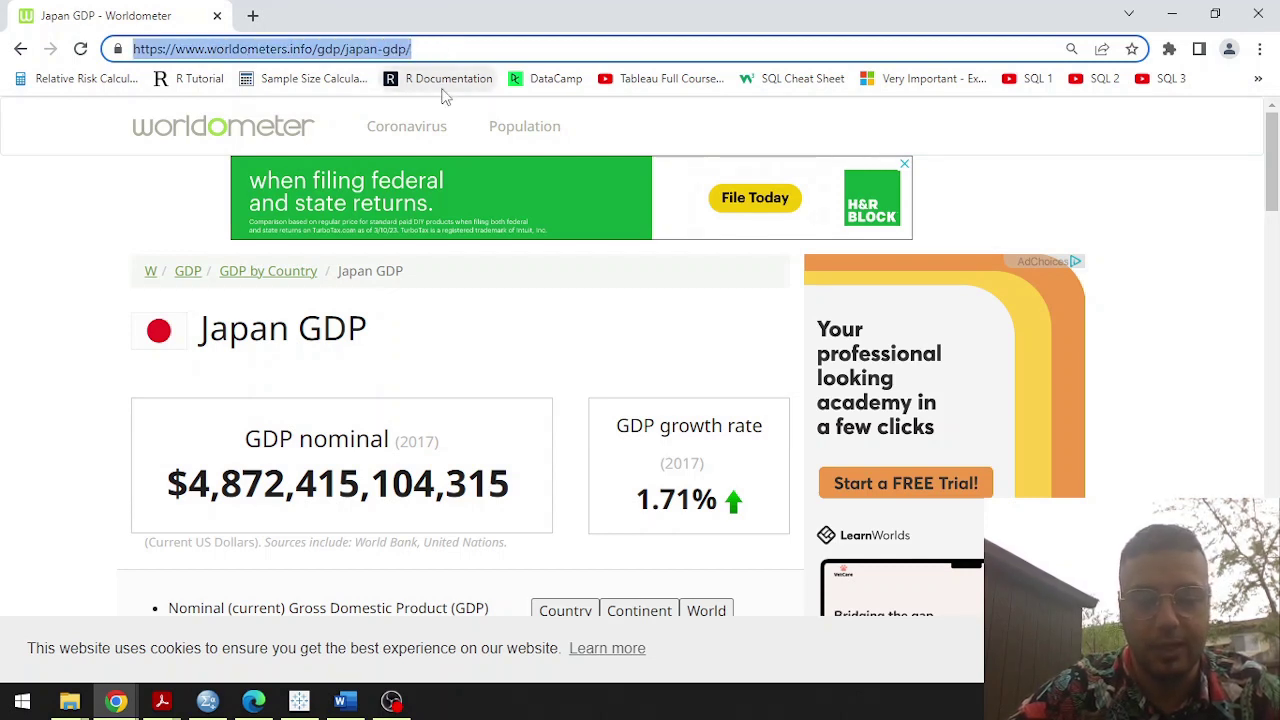
pyautogui.click(299, 700)
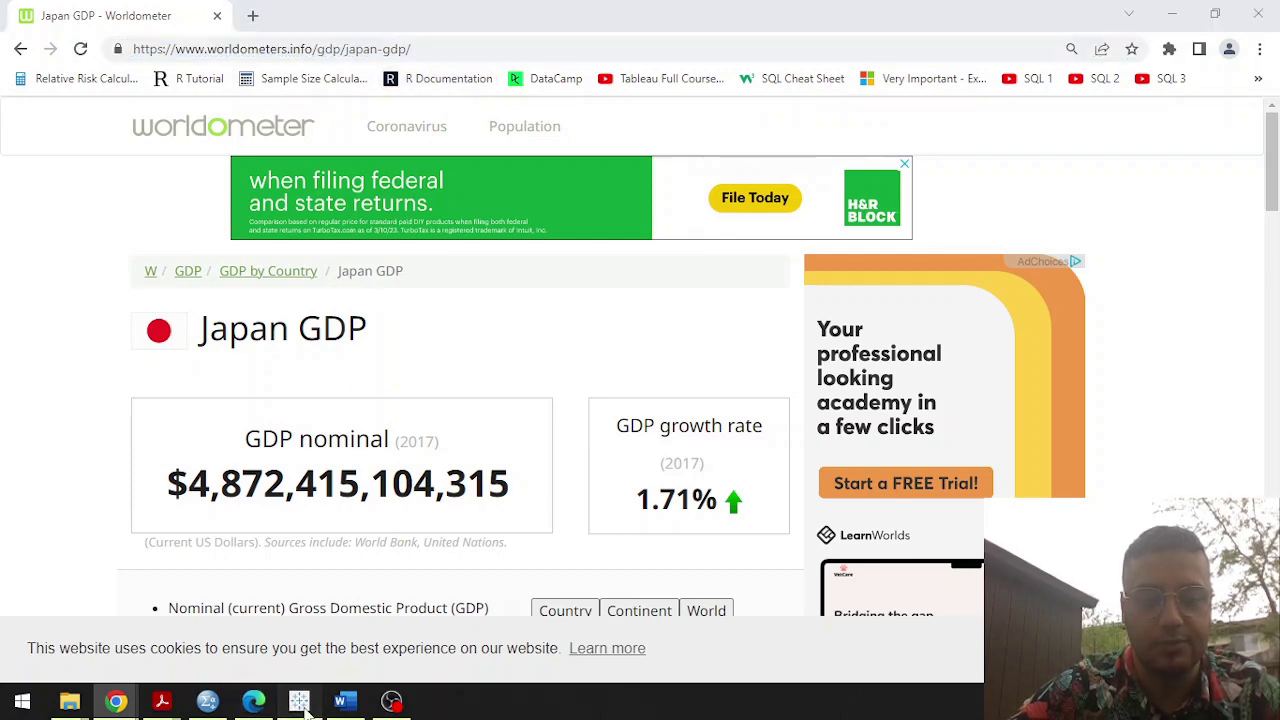
pyautogui.hotkey('ctrl', 'v')
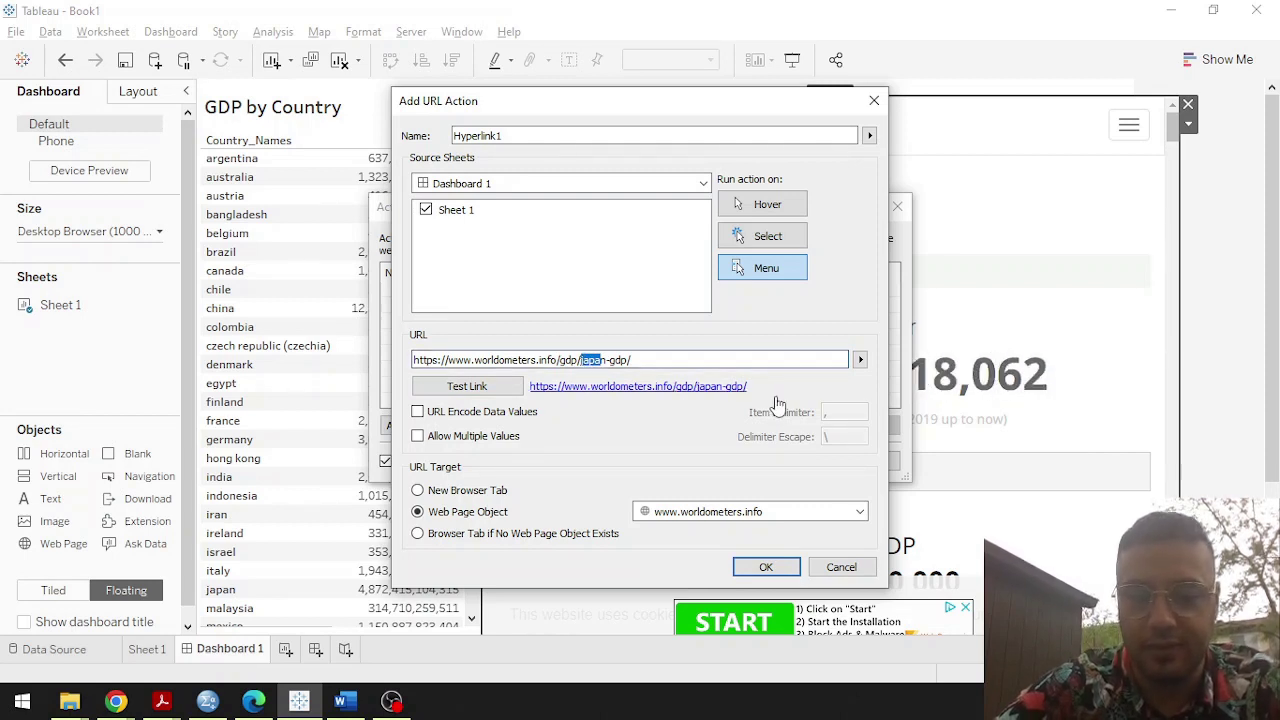
pyautogui.press('BackSpace')
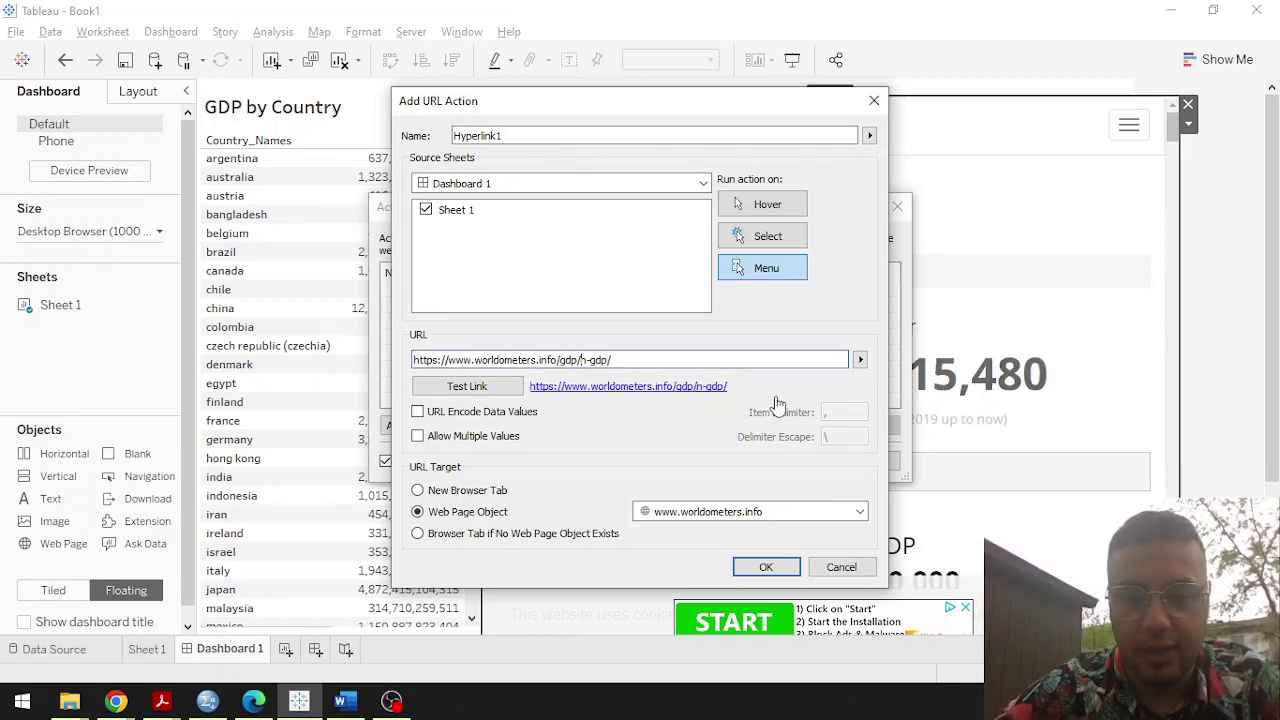
pyautogui.press('Delete')
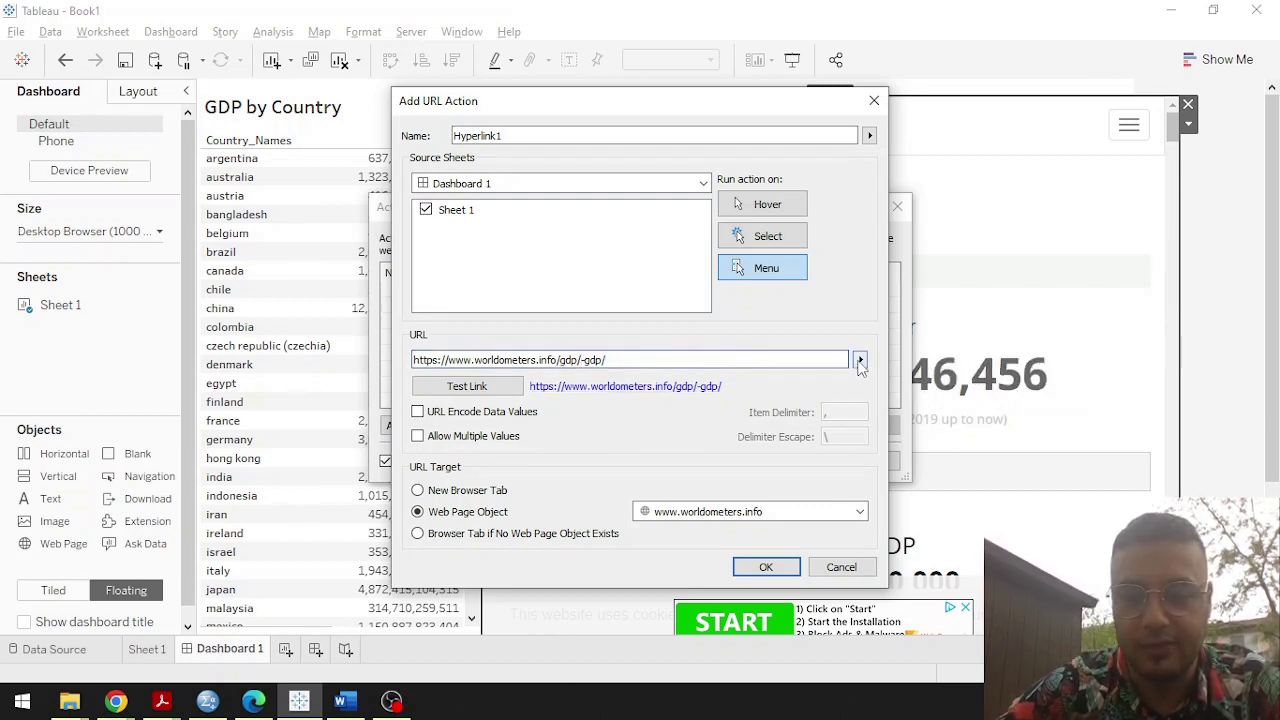
pyautogui.click(934, 366)
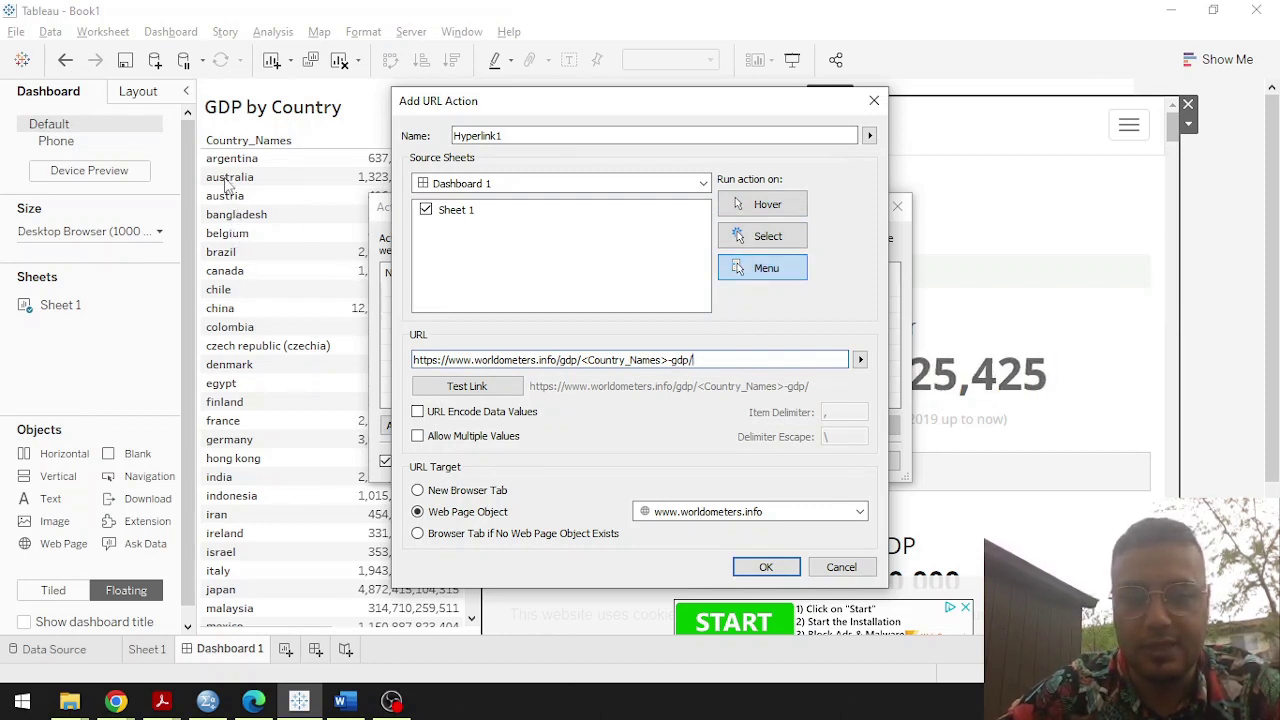
pyautogui.click(752, 240)
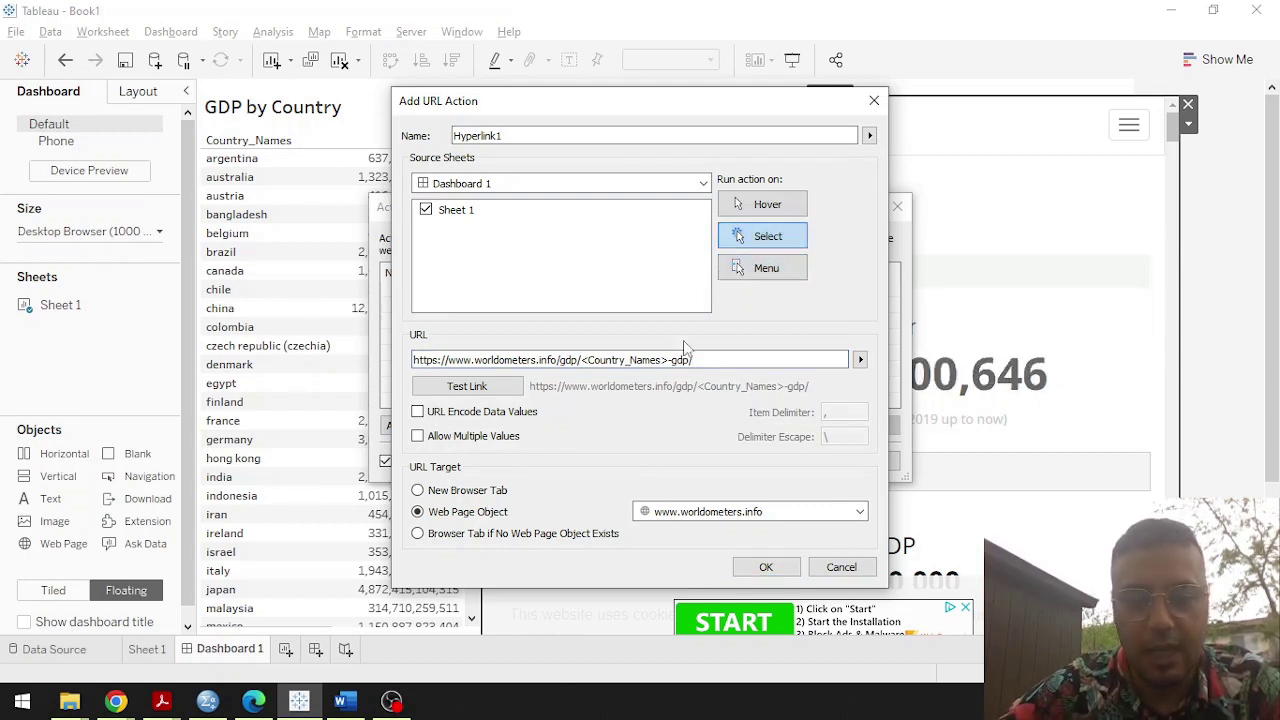
pyautogui.click(461, 510)
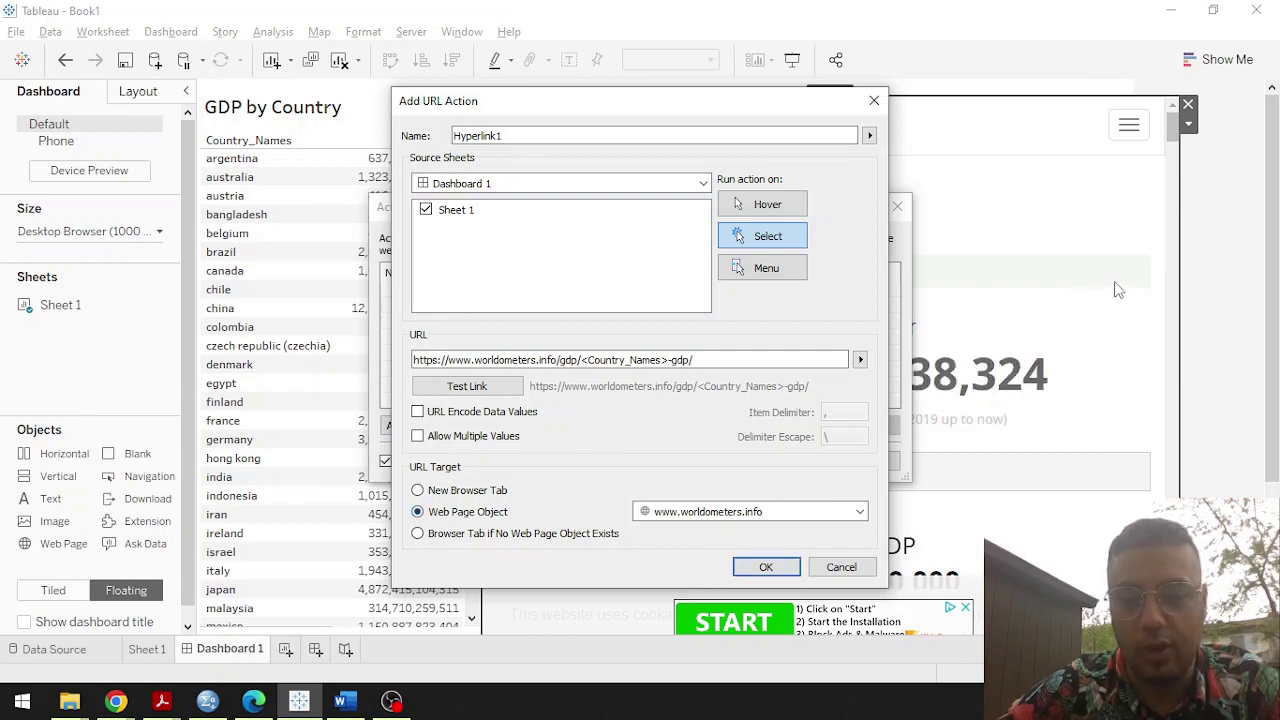
pyautogui.click(725, 513)
pyautogui.click(725, 514)
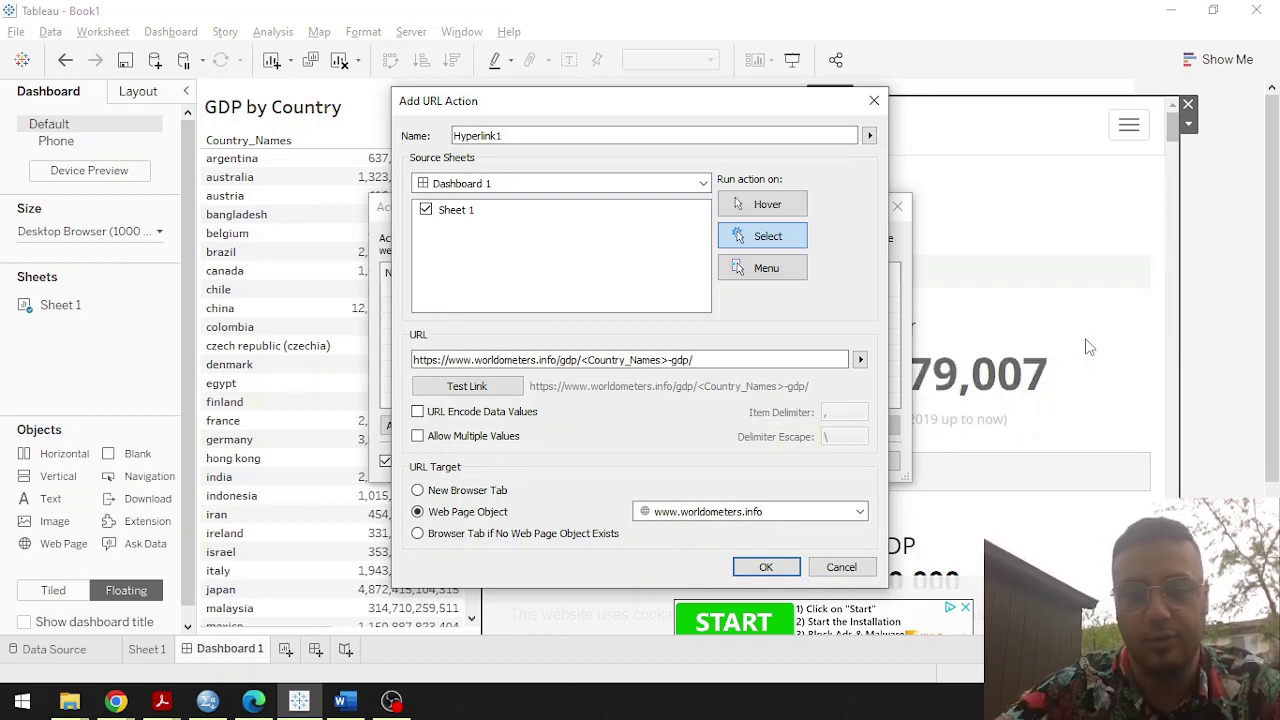
pyautogui.click(720, 512)
pyautogui.click(710, 523)
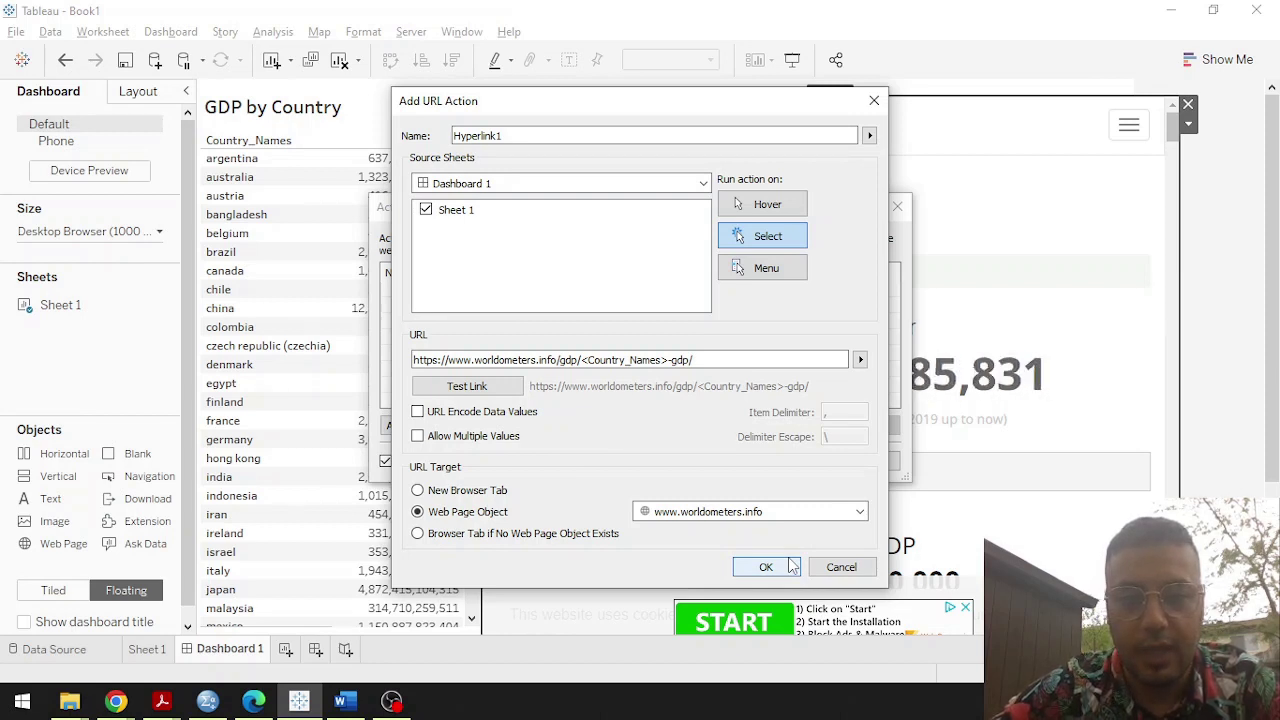
# Test the URL action's link in the browser, and save the Hyperlink1 action in Tableau.
pyautogui.click(503, 392)
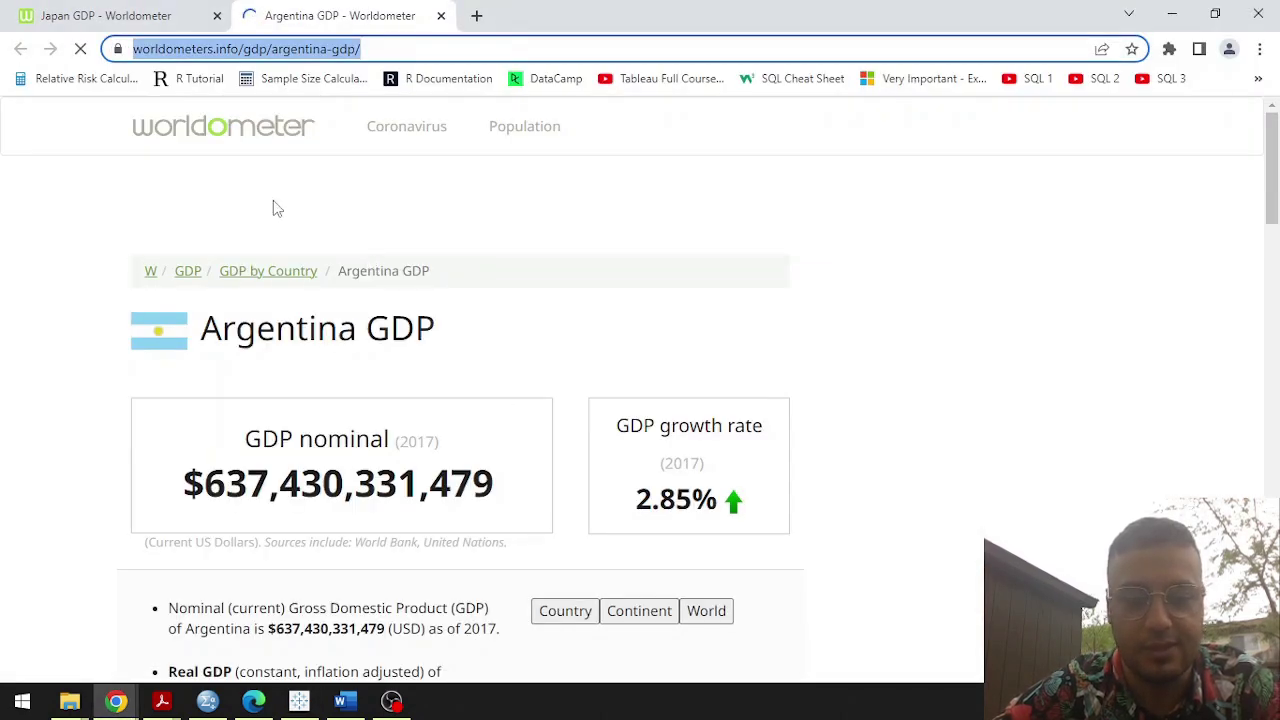
pyautogui.click(308, 705)
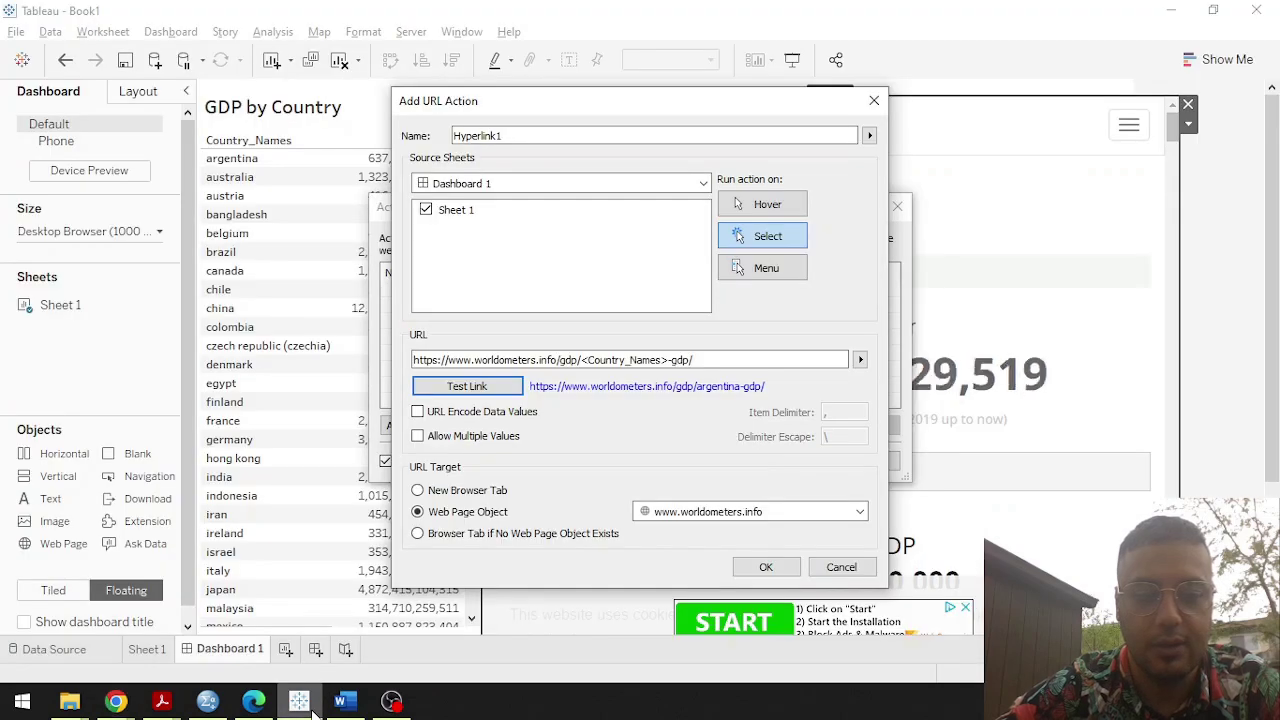
pyautogui.click(778, 566)
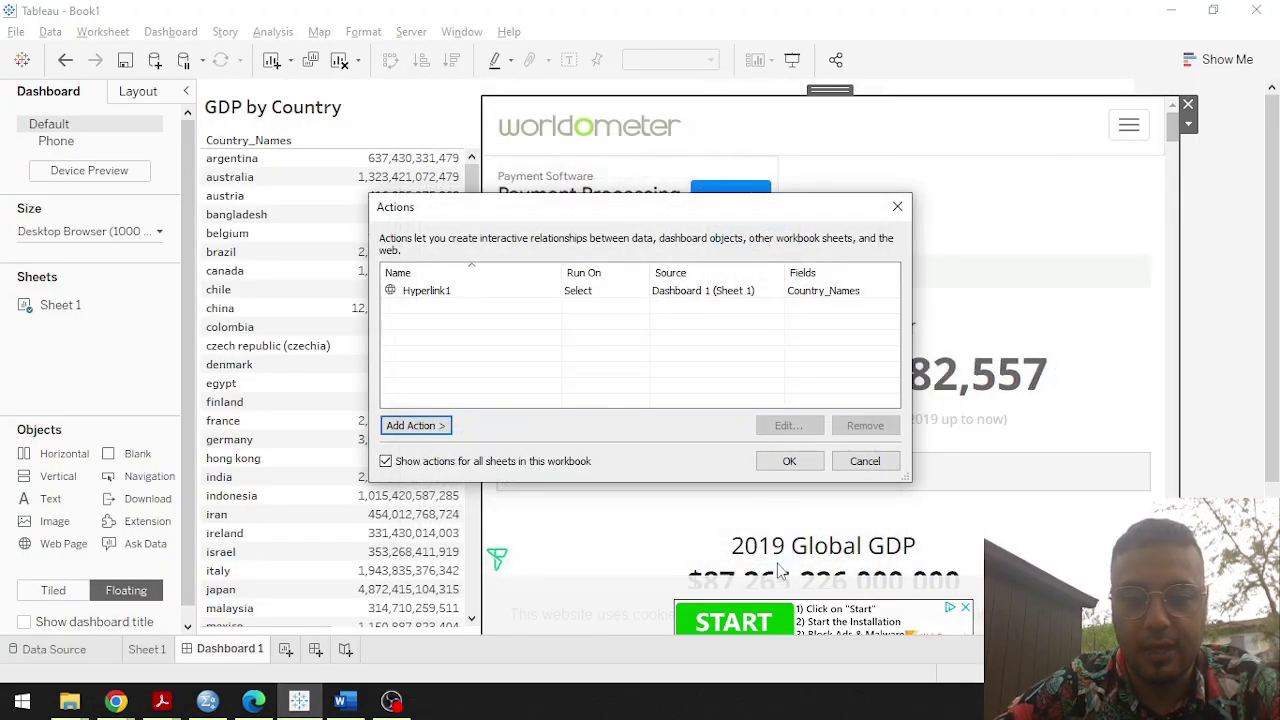
pyautogui.click(802, 462)
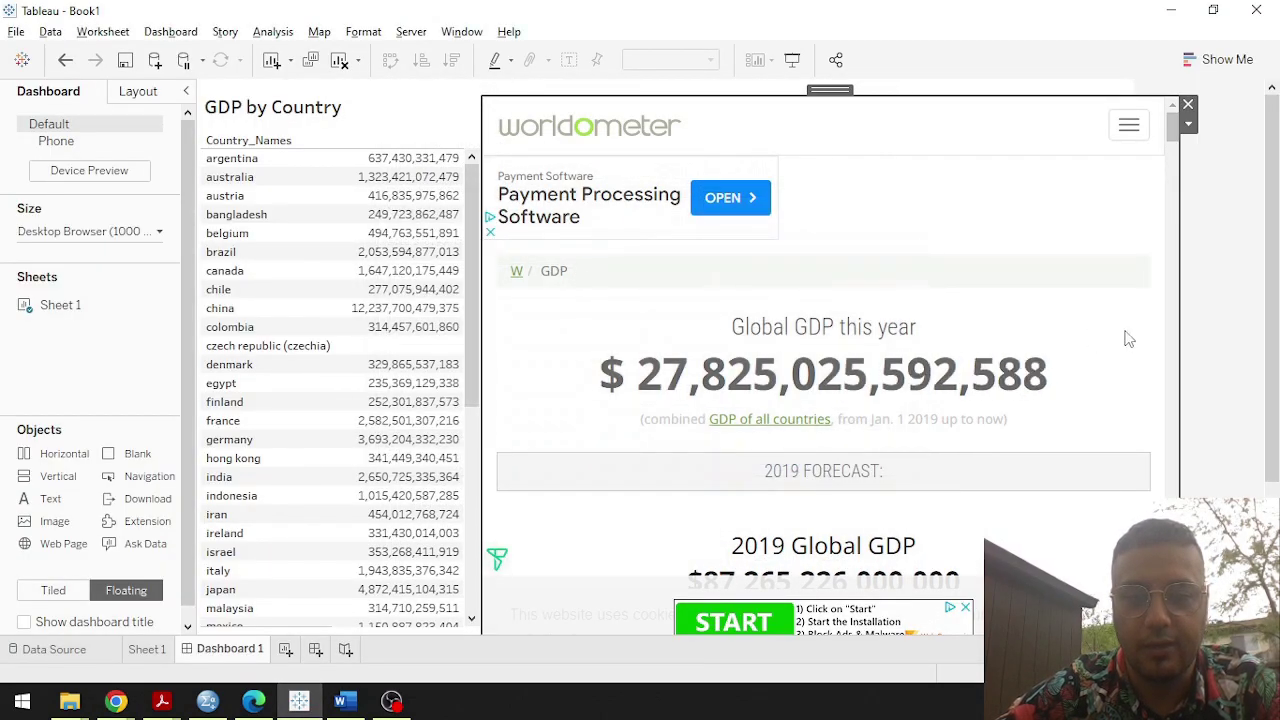
# Try the action by selecting argentina, australia, bangladesh, belgium and brazil in the GDP by Country table, and examine Brazil's page.
pyautogui.click(245, 180)
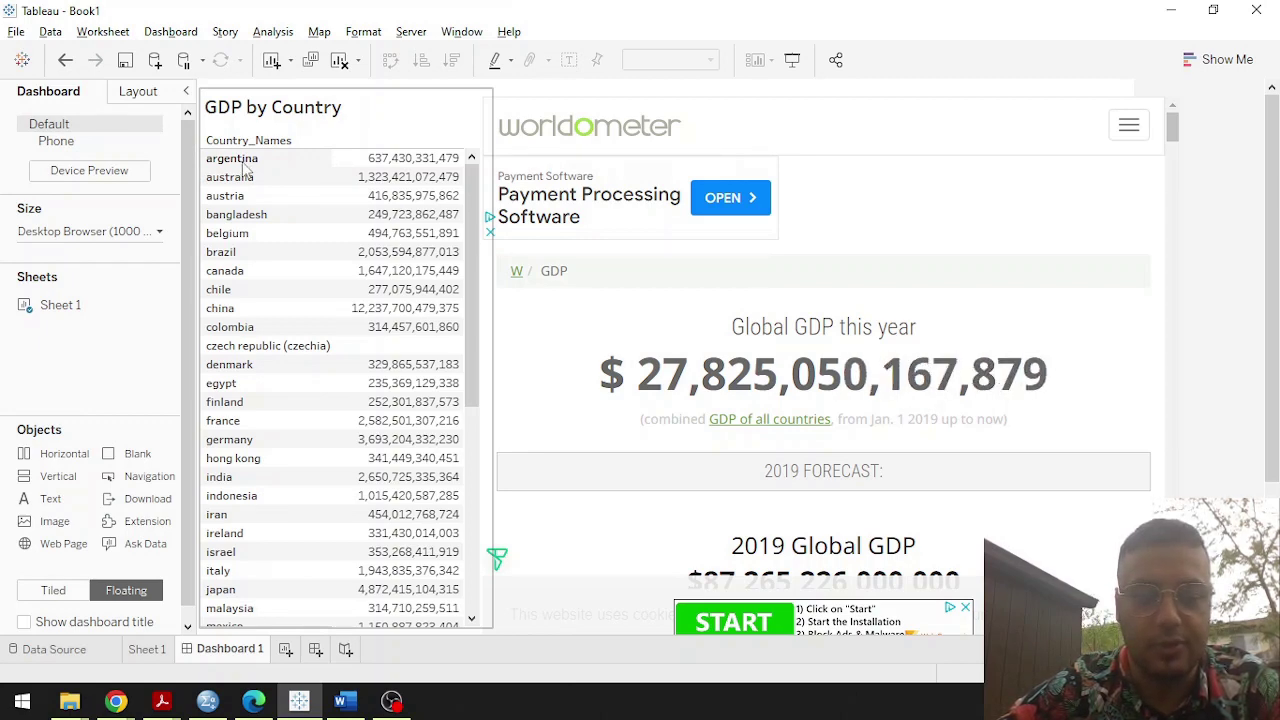
pyautogui.click(244, 162)
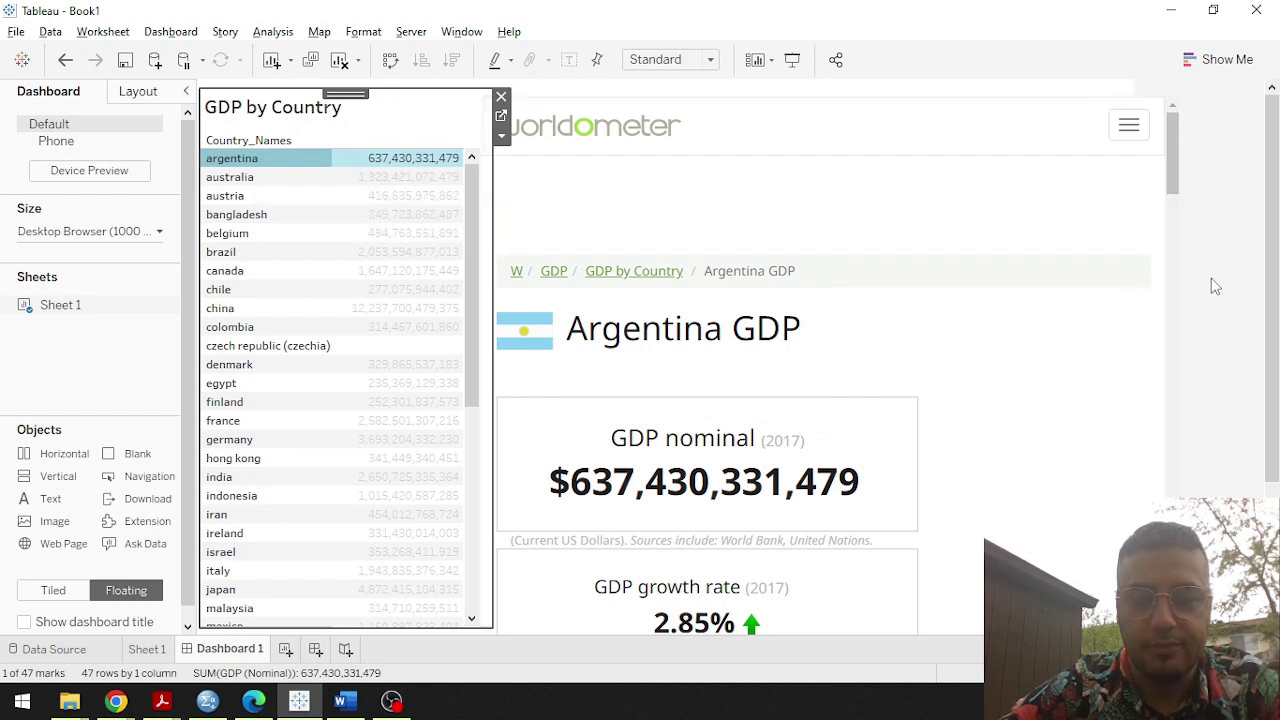
pyautogui.click(1213, 287)
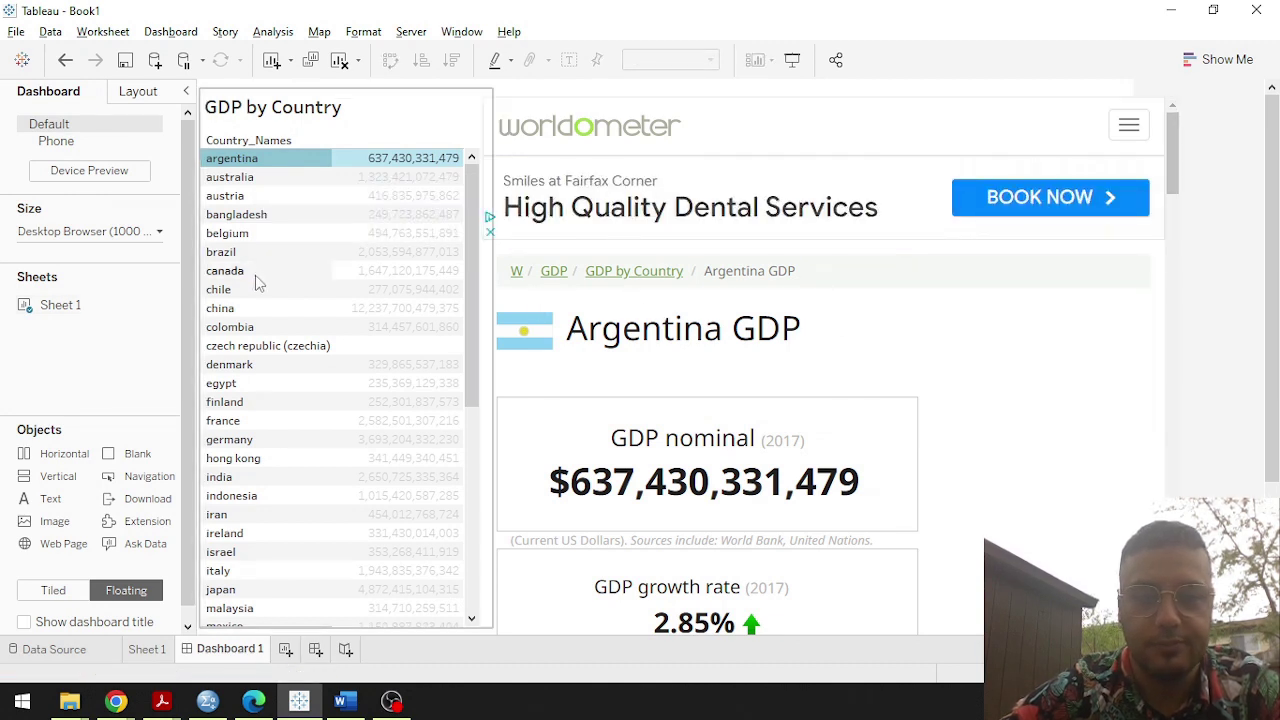
pyautogui.click(243, 180)
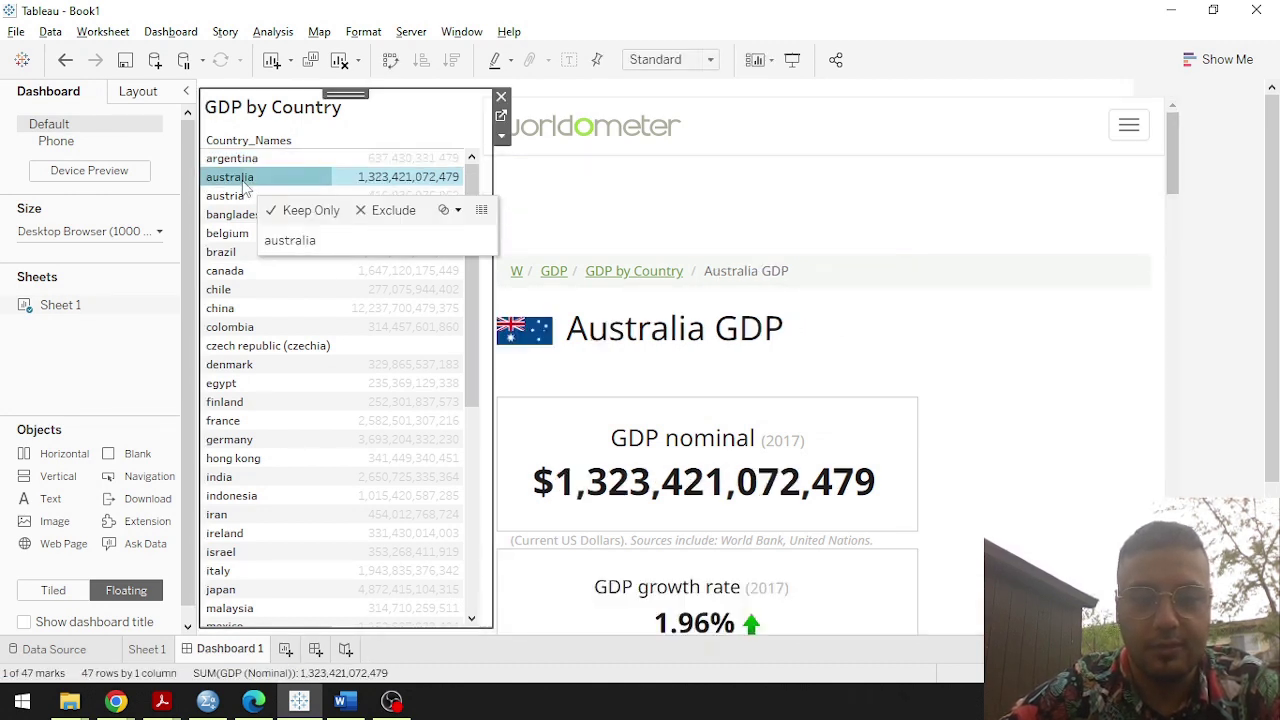
pyautogui.click(236, 216)
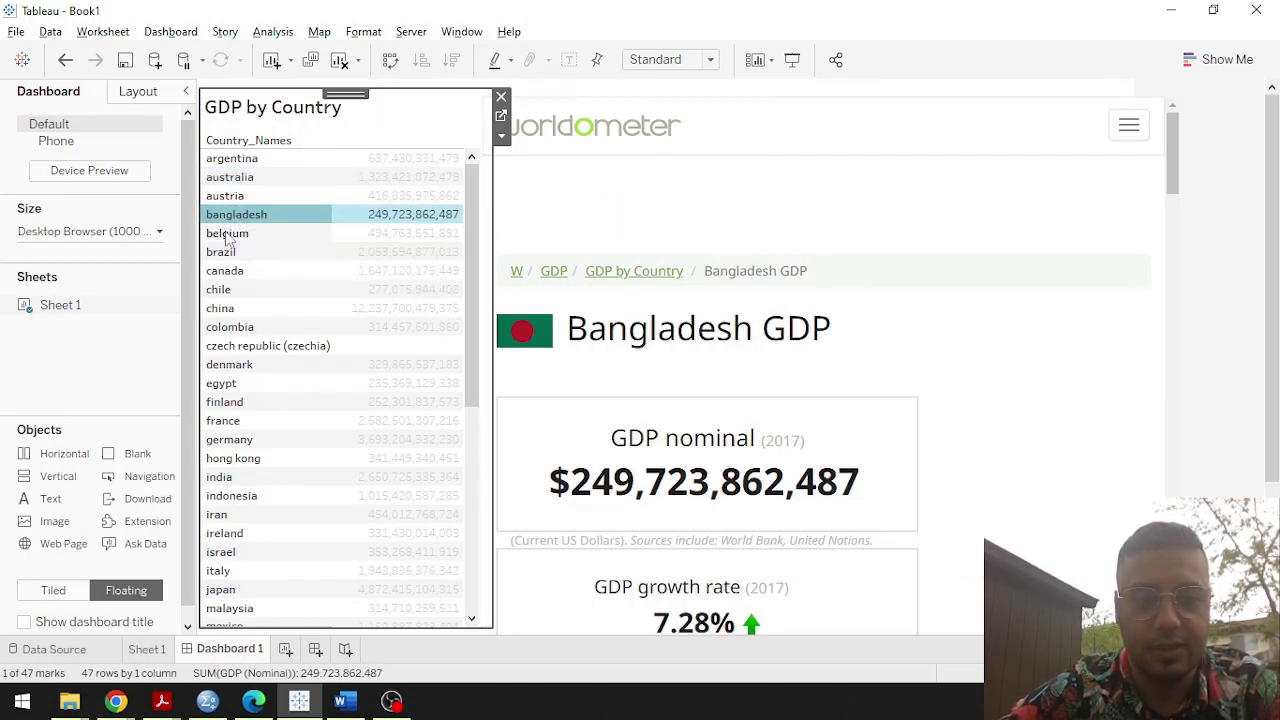
pyautogui.click(227, 236)
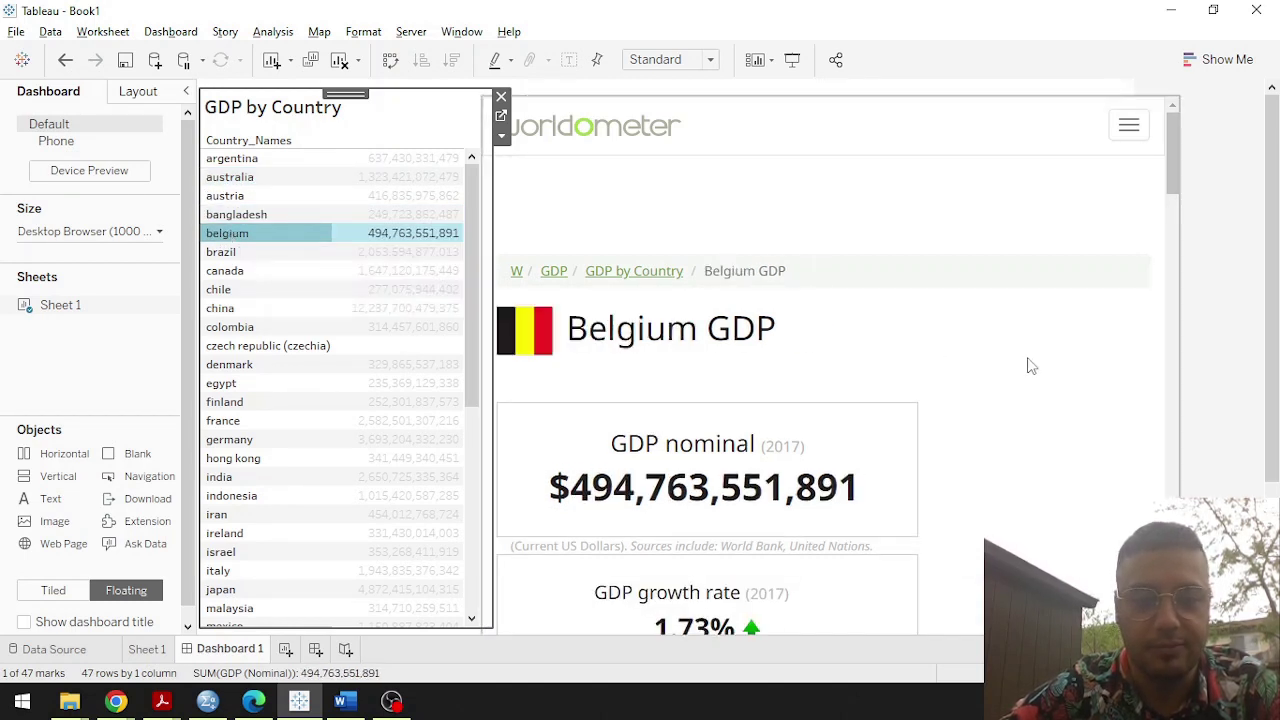
pyautogui.click(222, 253)
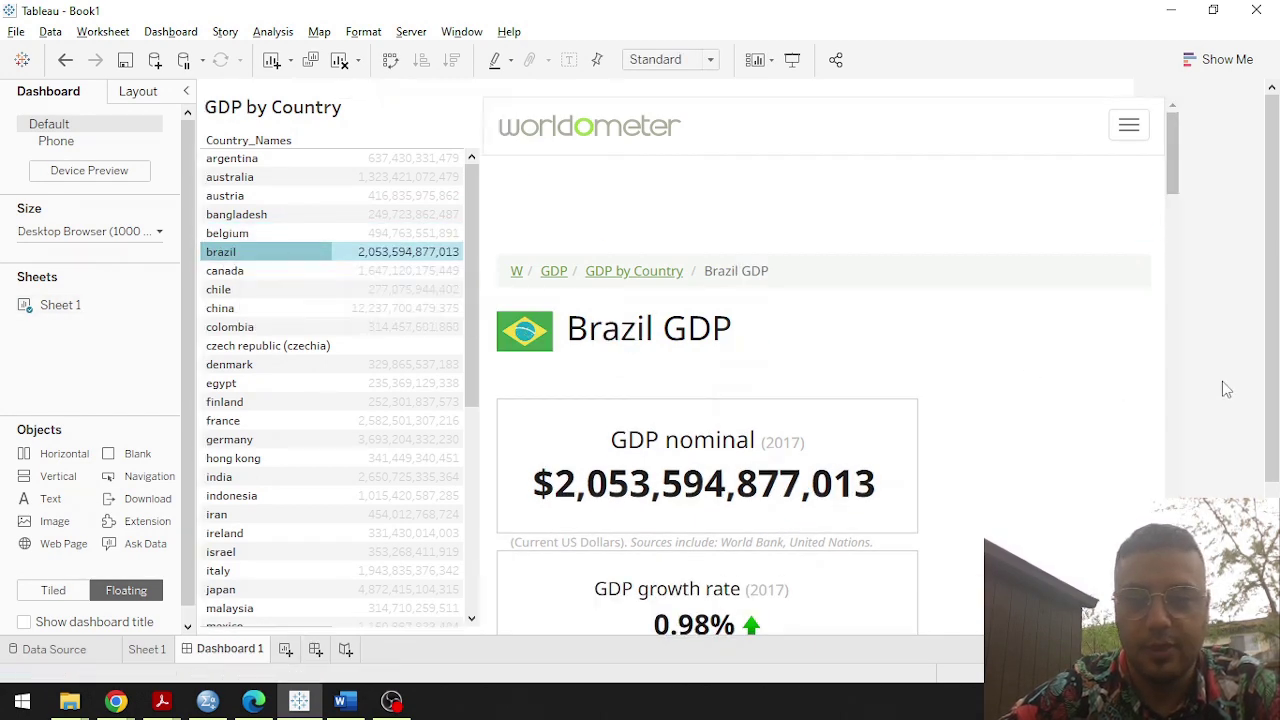
pyautogui.scroll(-3, 1060, 390)
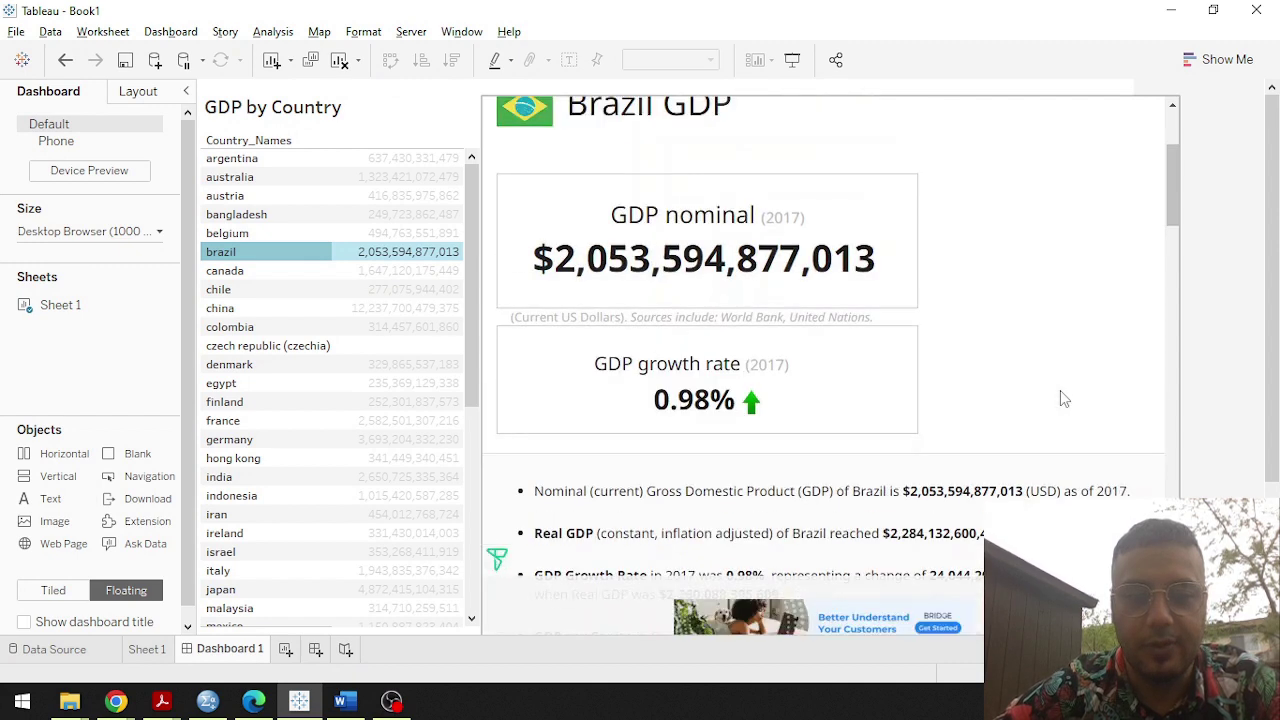
# Try the URL action by selecting canada, chile, china and colombia in the GDP by Country table.
pyautogui.scroll(2, 1060, 390)
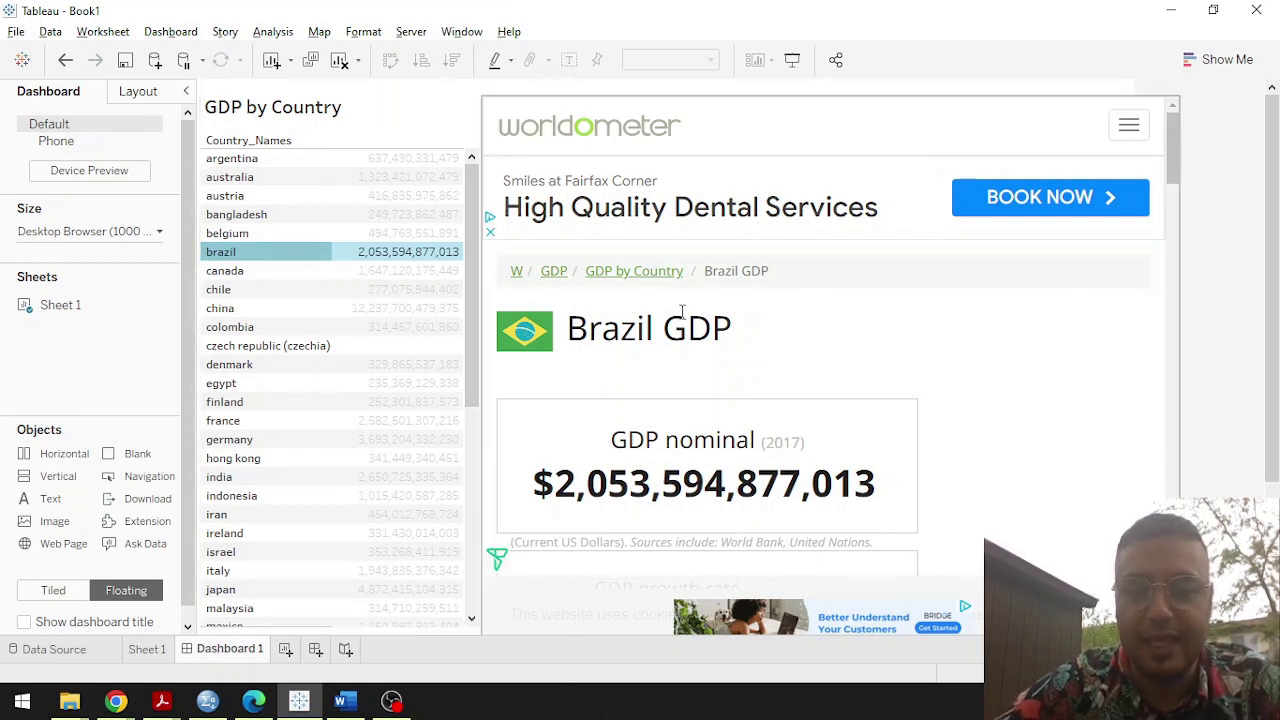
pyautogui.moveTo(224, 256)
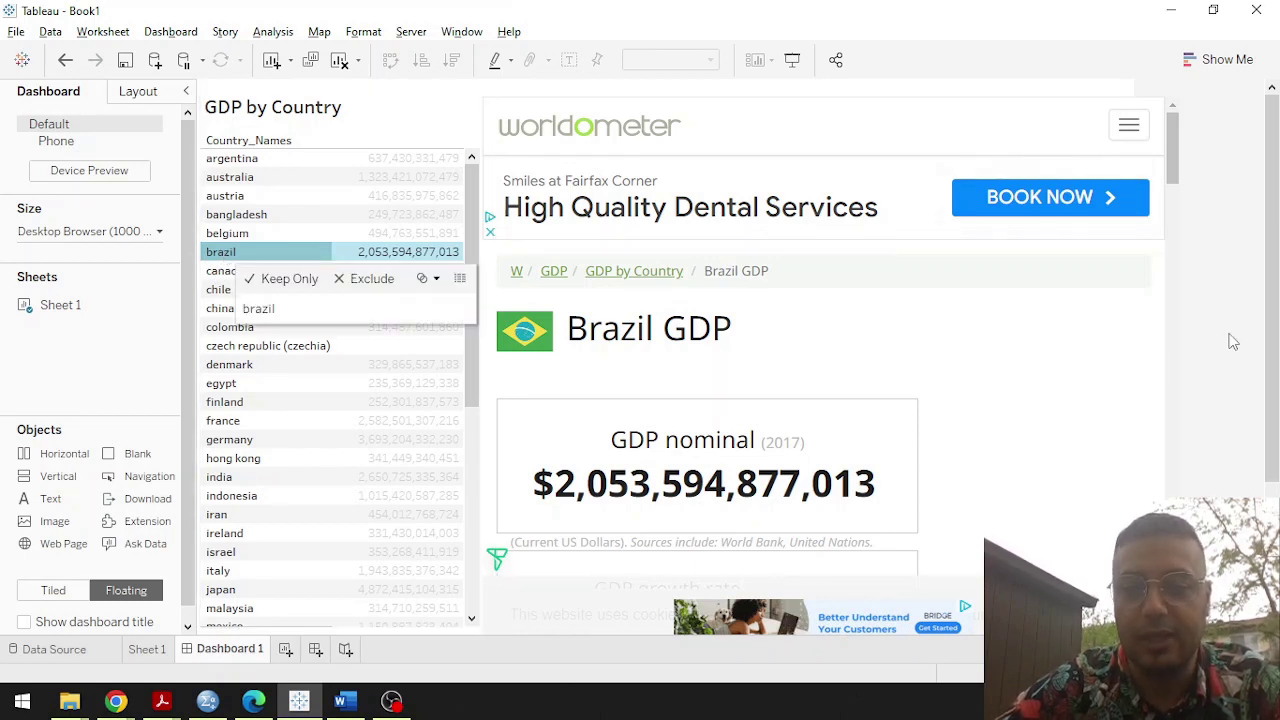
pyautogui.click(238, 274)
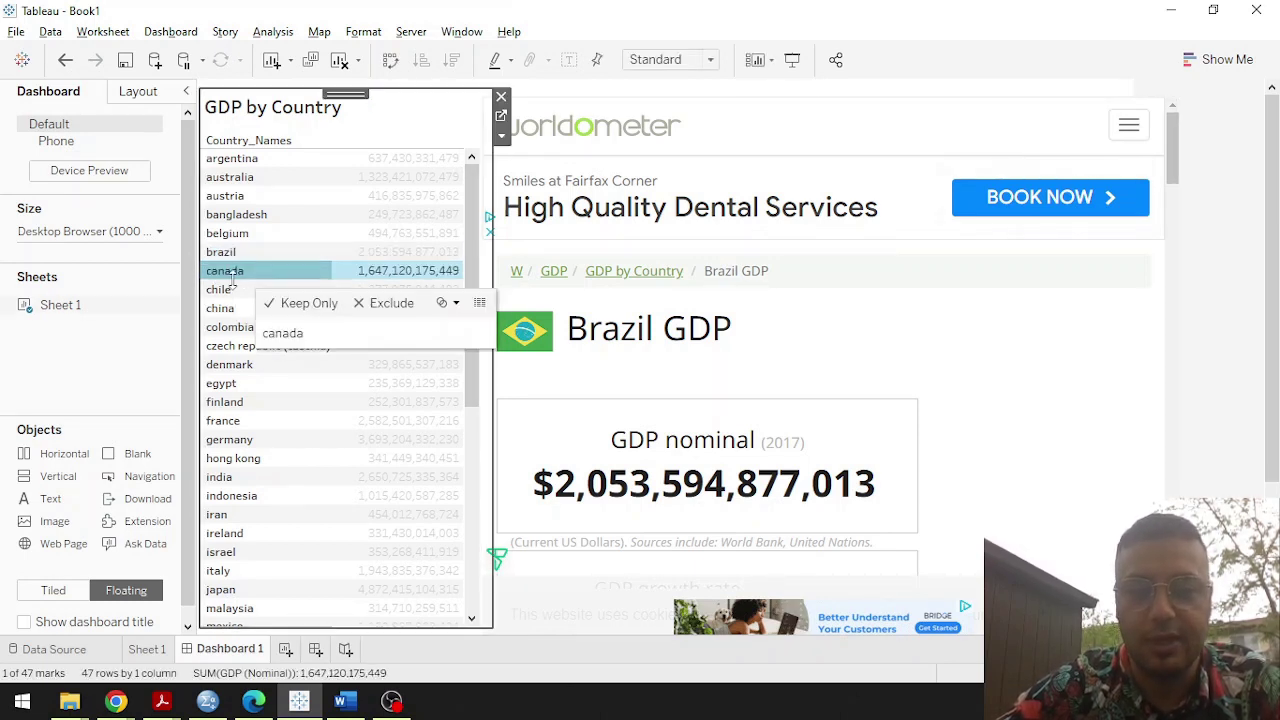
pyautogui.click(224, 297)
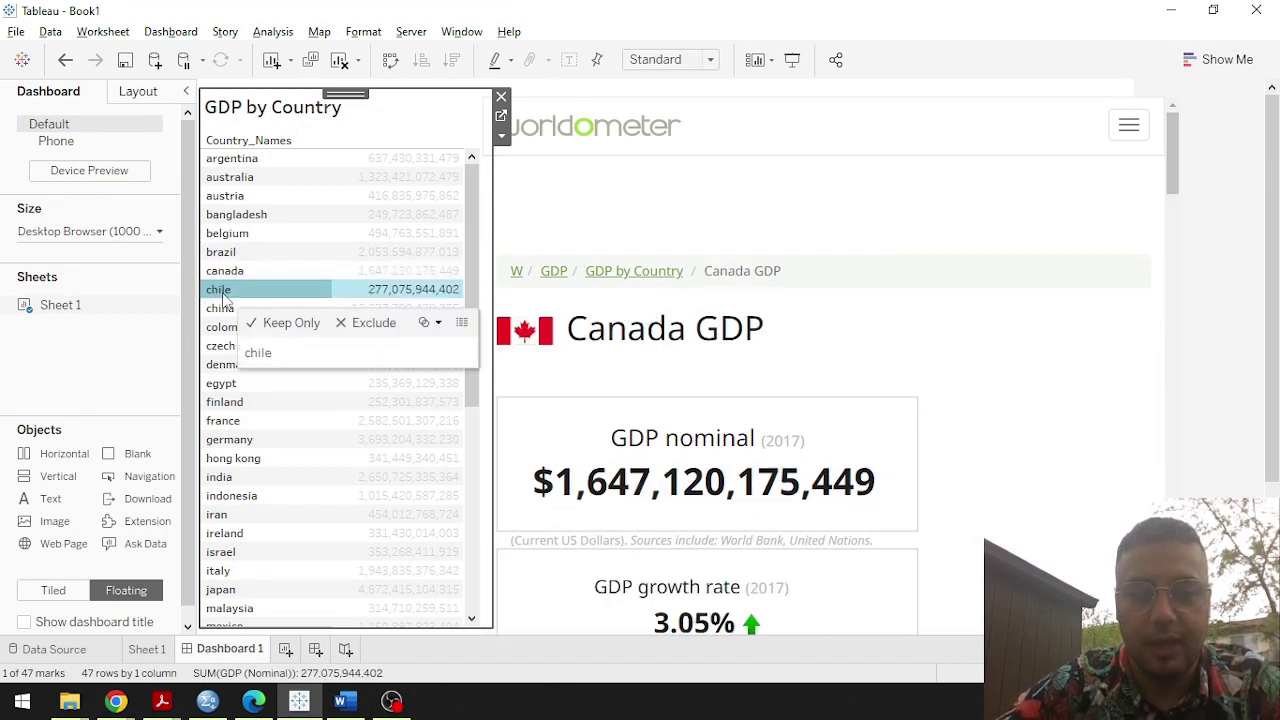
pyautogui.click(222, 310)
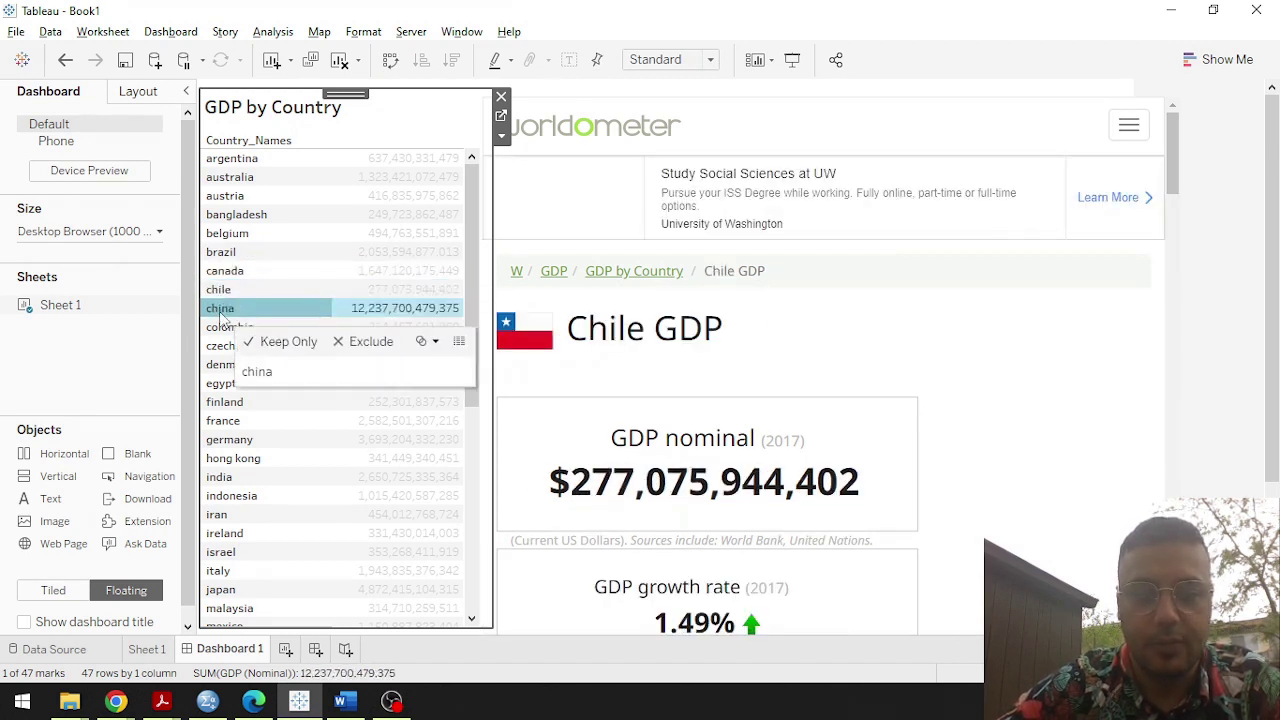
pyautogui.click(218, 329)
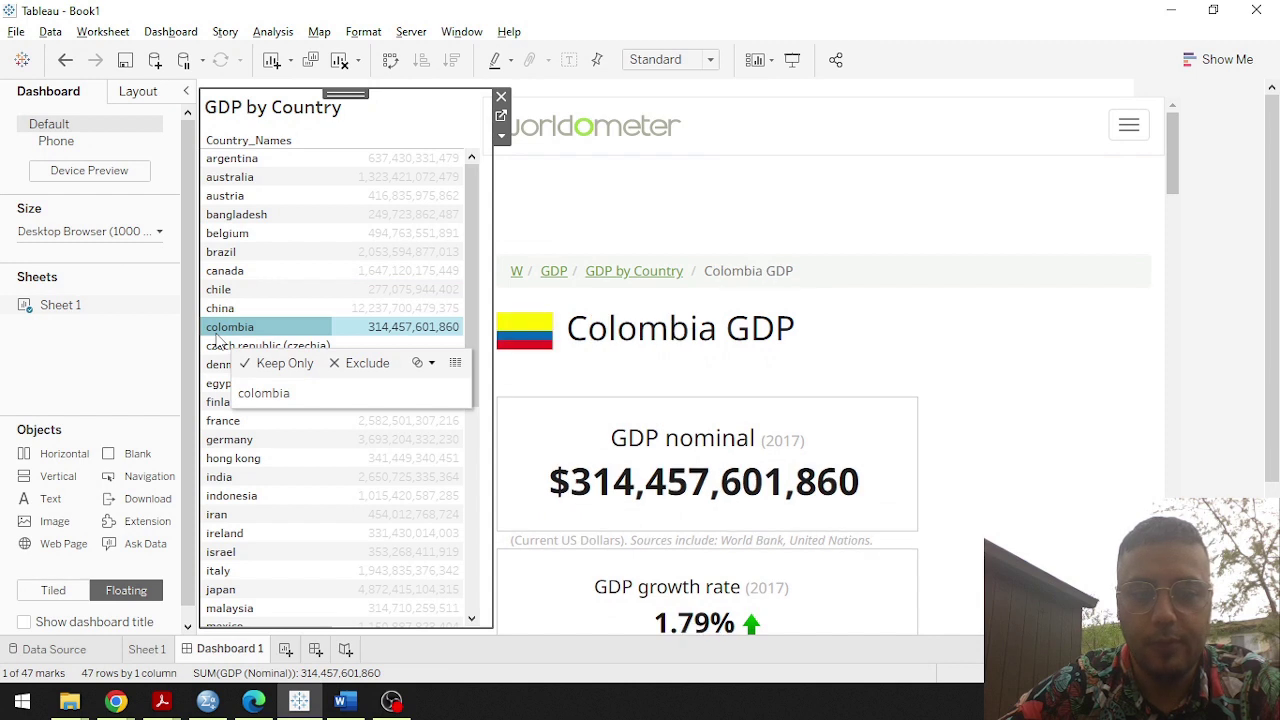
pyautogui.click(1233, 398)
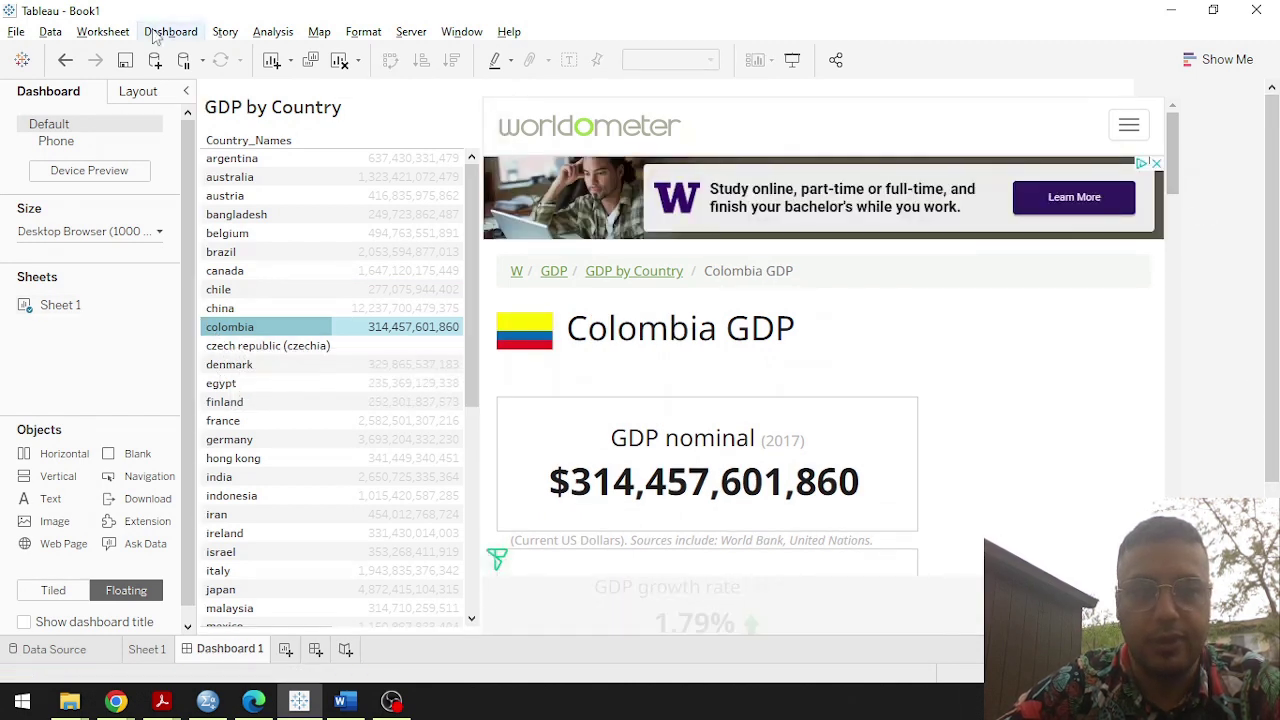
pyautogui.click(1042, 137)
pyautogui.click(1188, 126)
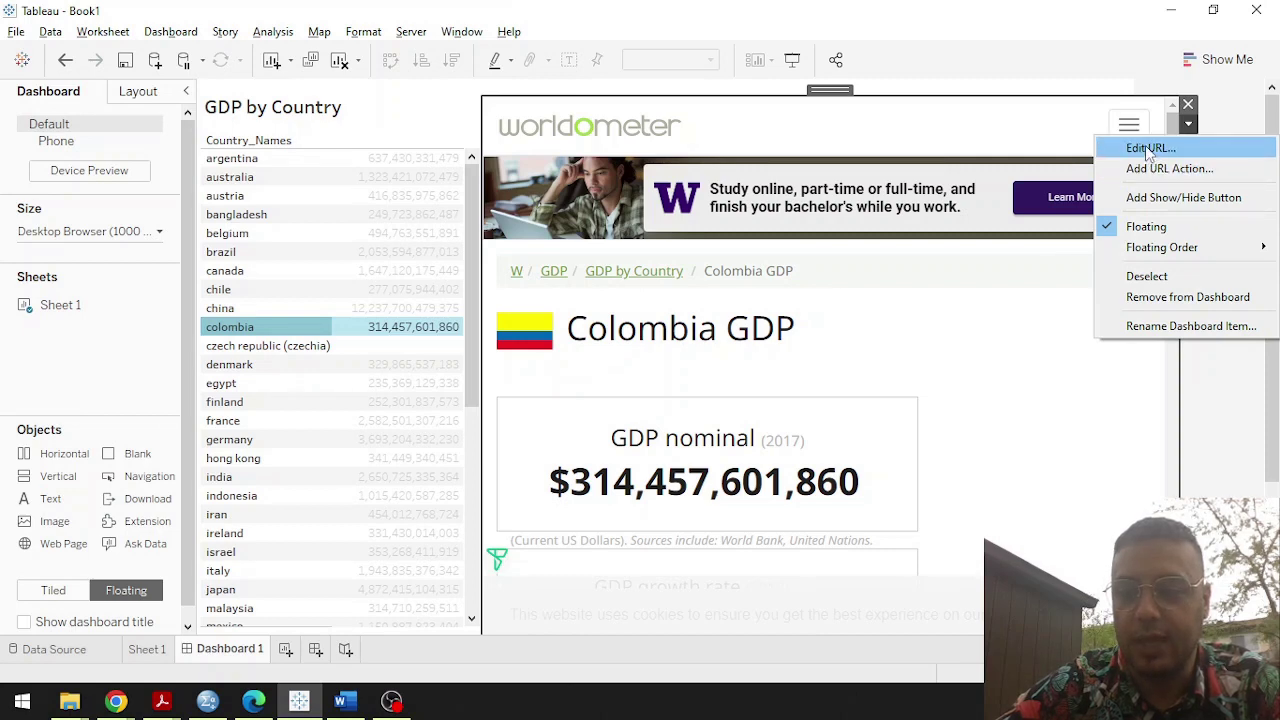
pyautogui.click(1150, 148)
pyautogui.click(814, 364)
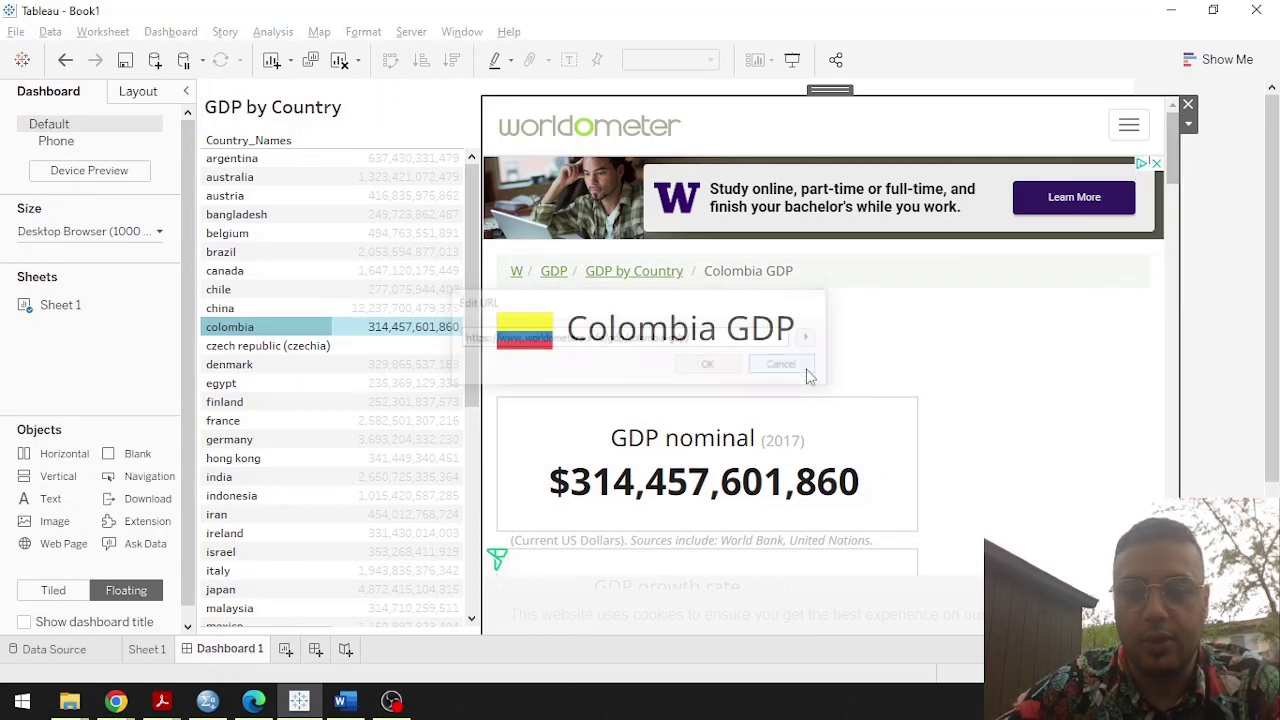
pyautogui.click(150, 33)
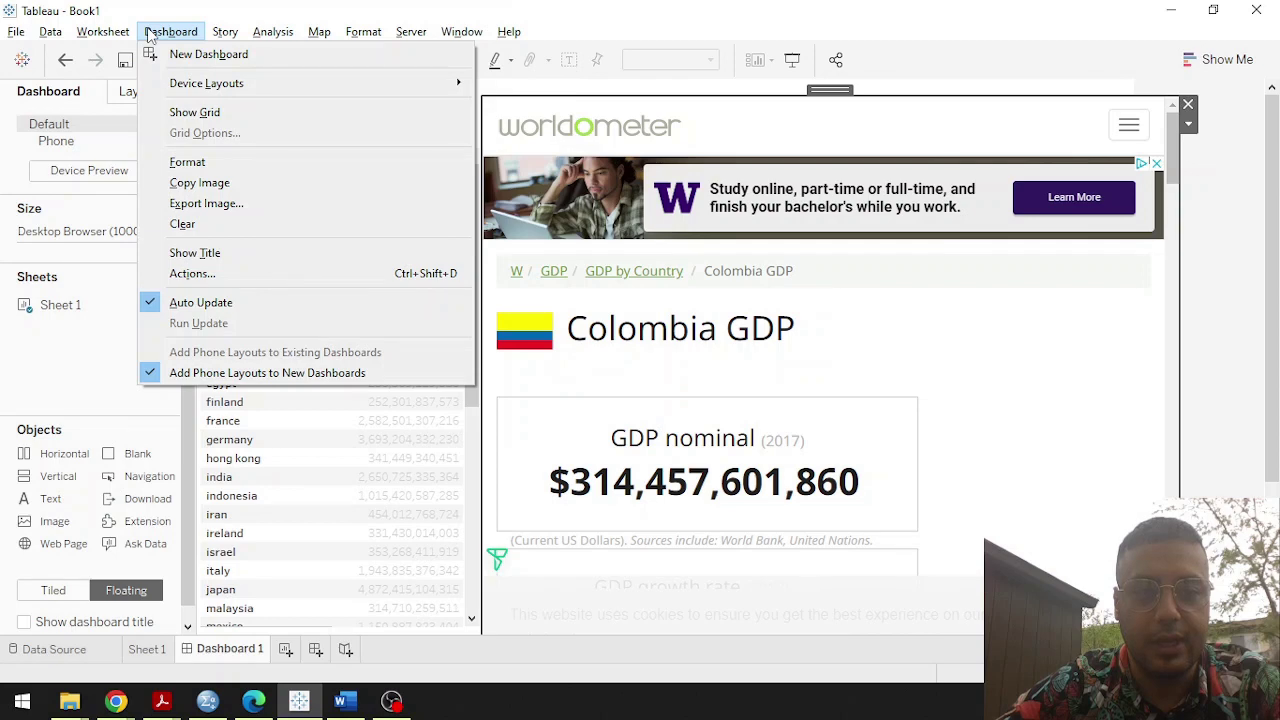
pyautogui.moveTo(111, 36)
pyautogui.click(1214, 314)
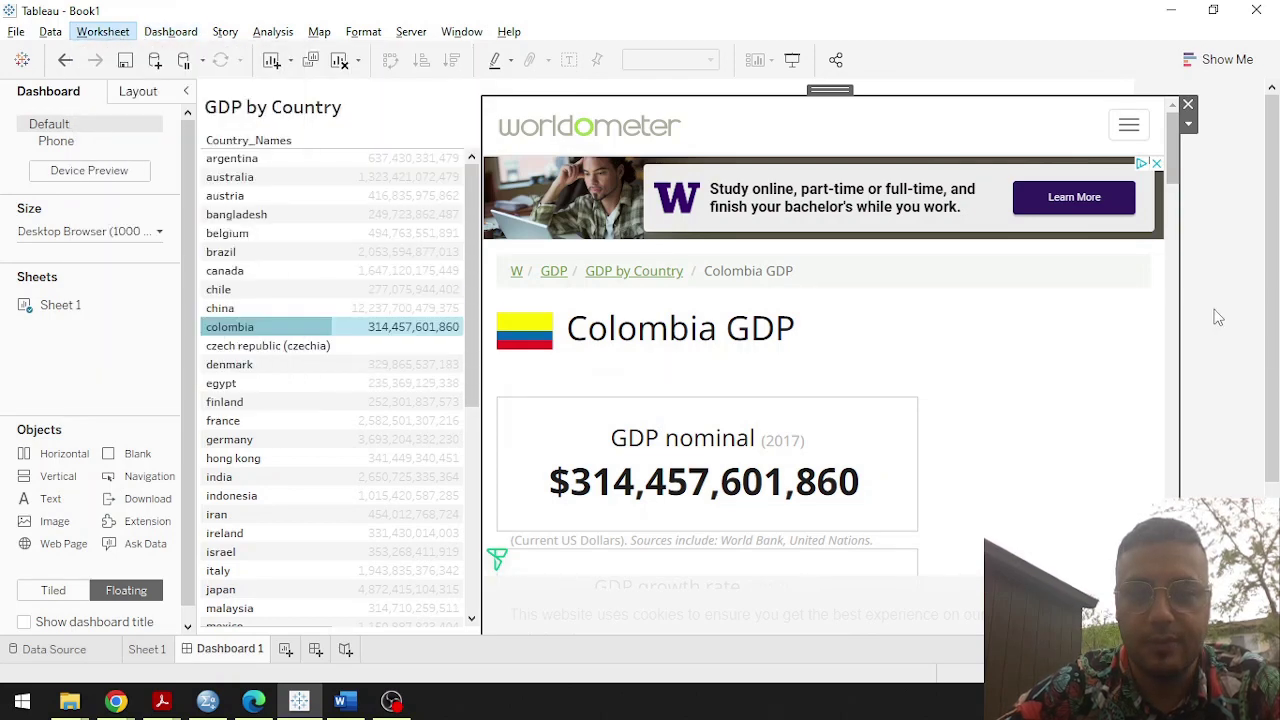
pyautogui.click(108, 32)
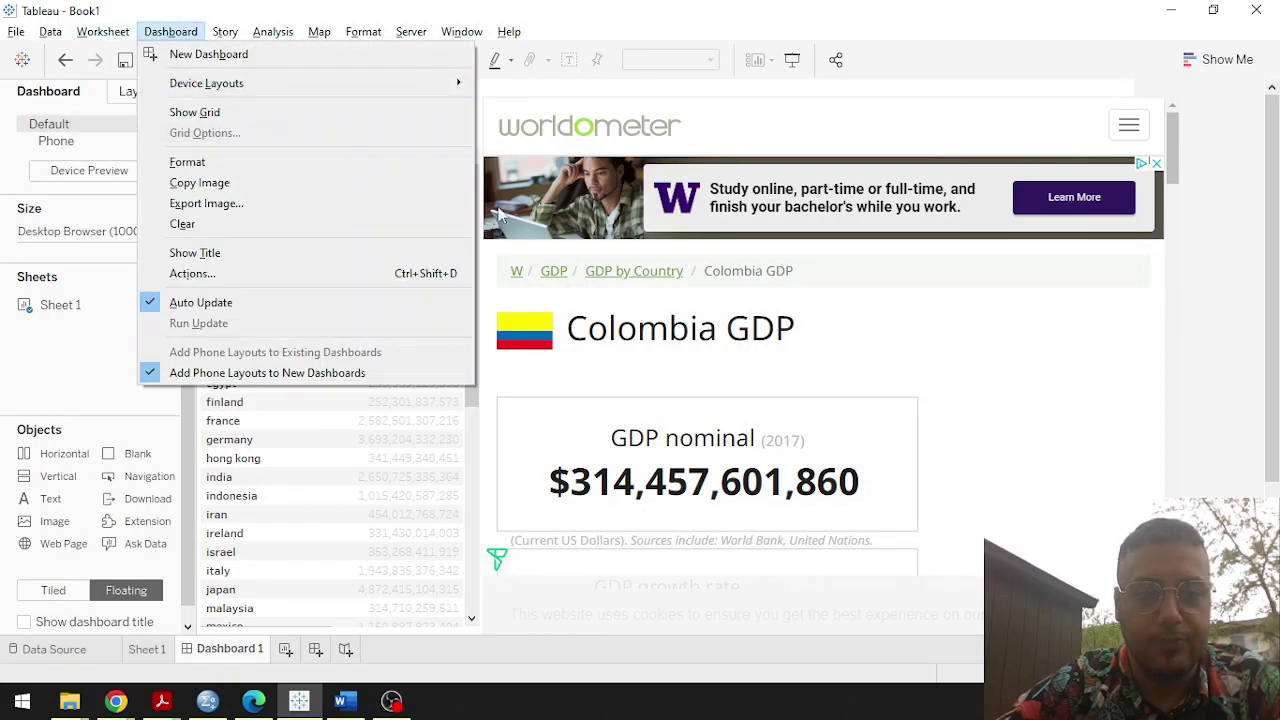
# Select france's value in the GDP by Country table and open the worksheet's list of actions.
pyautogui.click(414, 429)
pyautogui.click(414, 421)
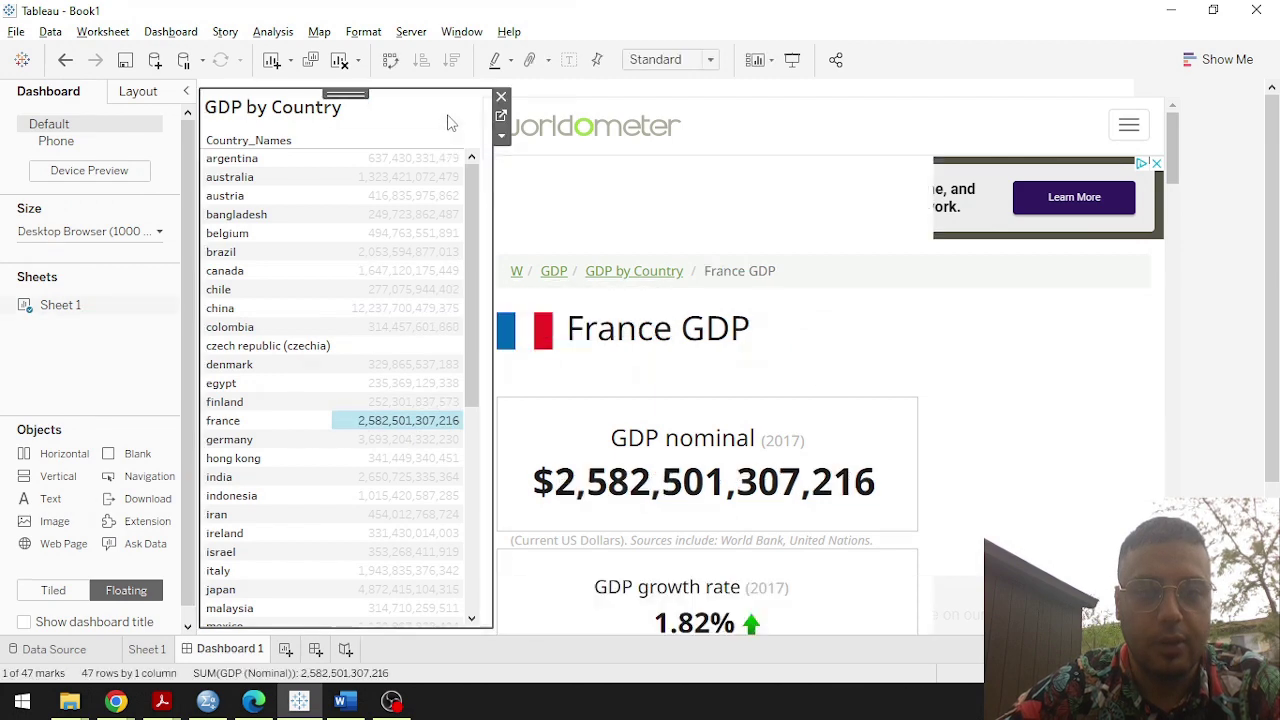
pyautogui.click(103, 32)
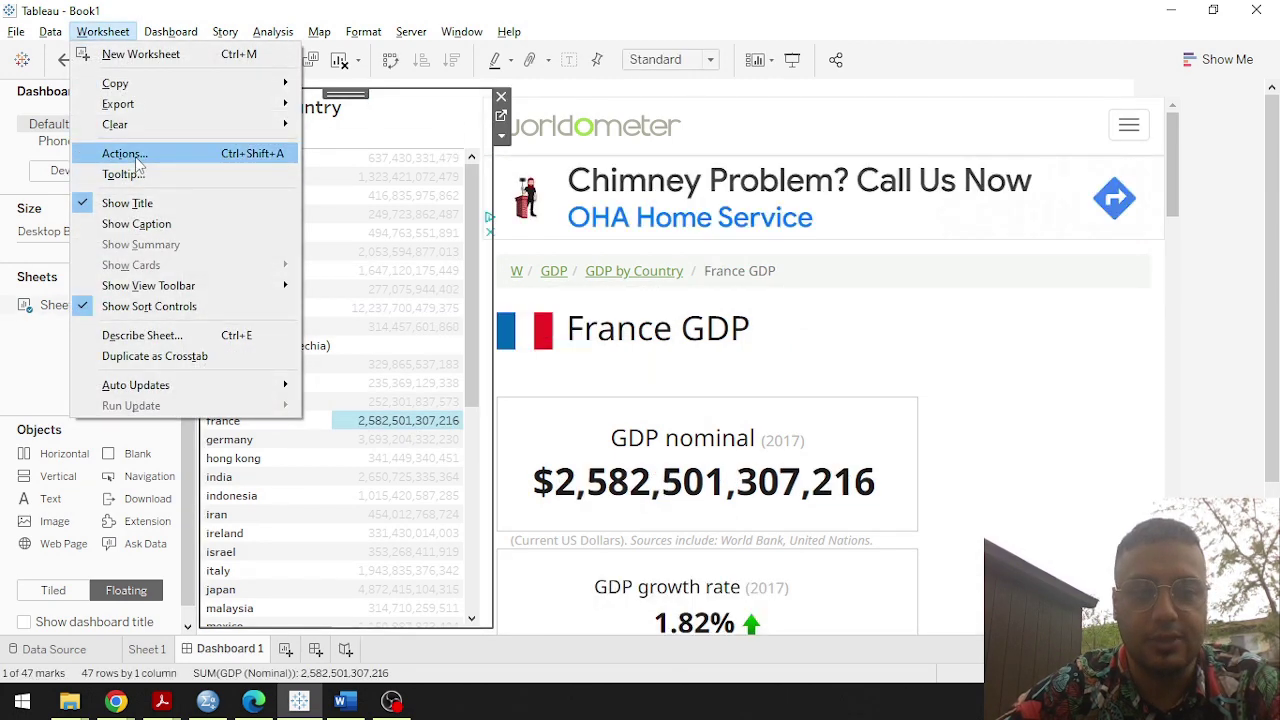
pyautogui.click(135, 154)
pyautogui.click(428, 292)
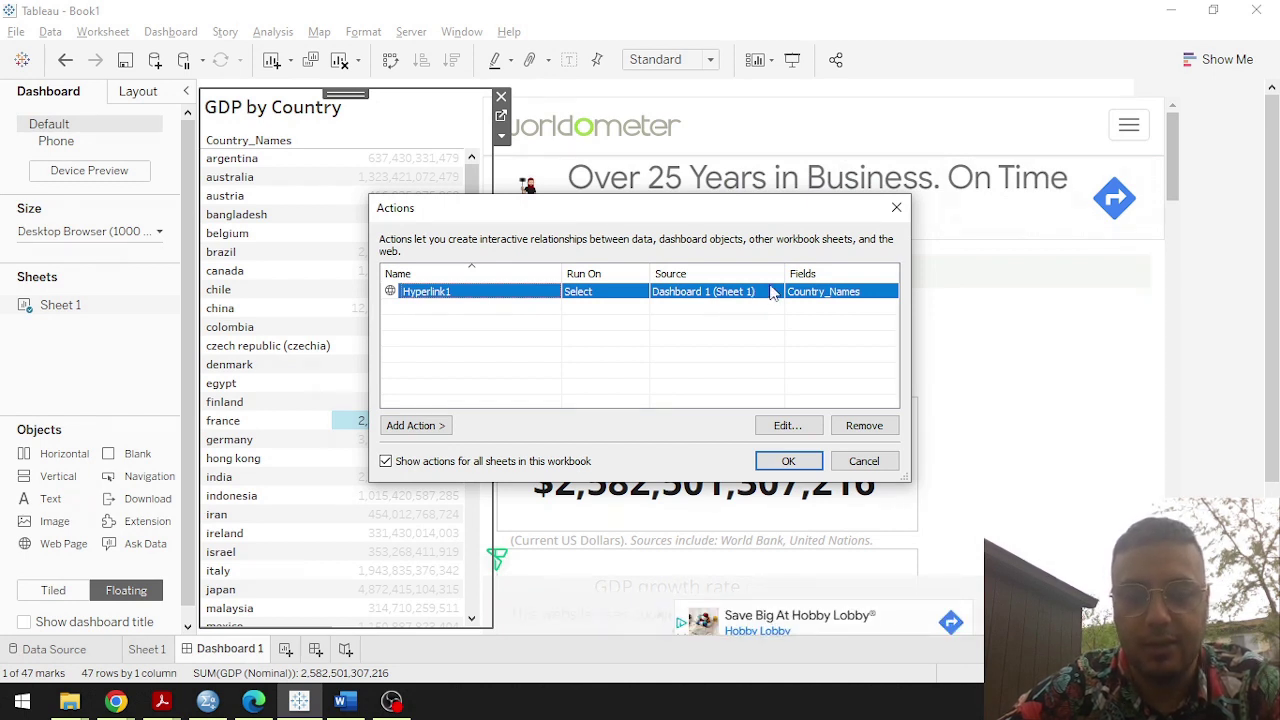
pyautogui.click(432, 426)
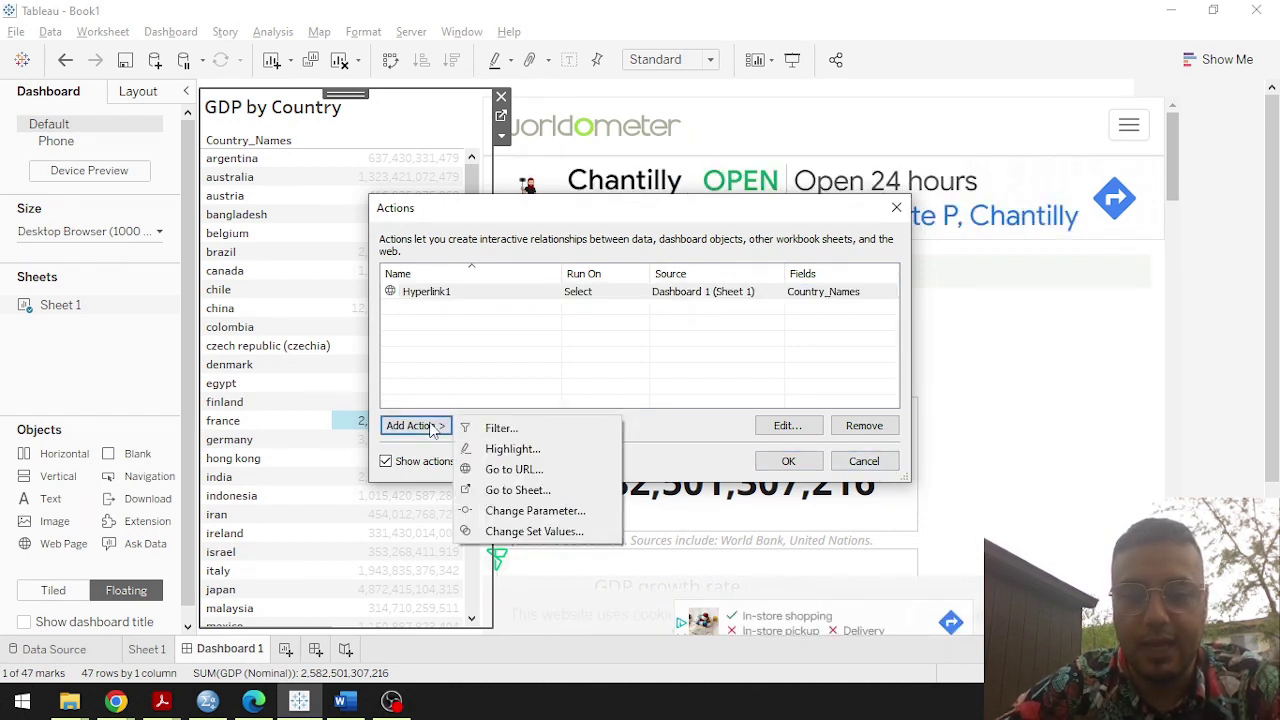
pyautogui.click(517, 475)
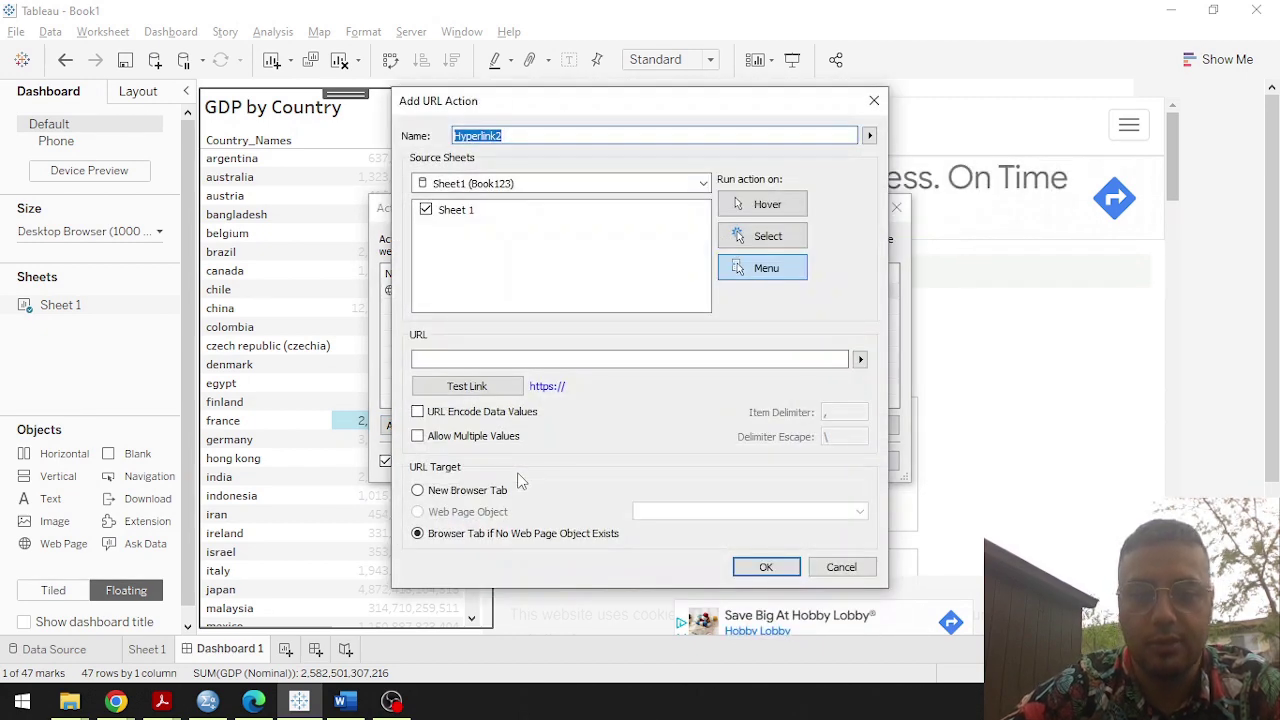
pyautogui.click(840, 567)
# Change the Hyperlink1 action's URL target to New Browser Tab and save the action.
pyautogui.click(586, 297)
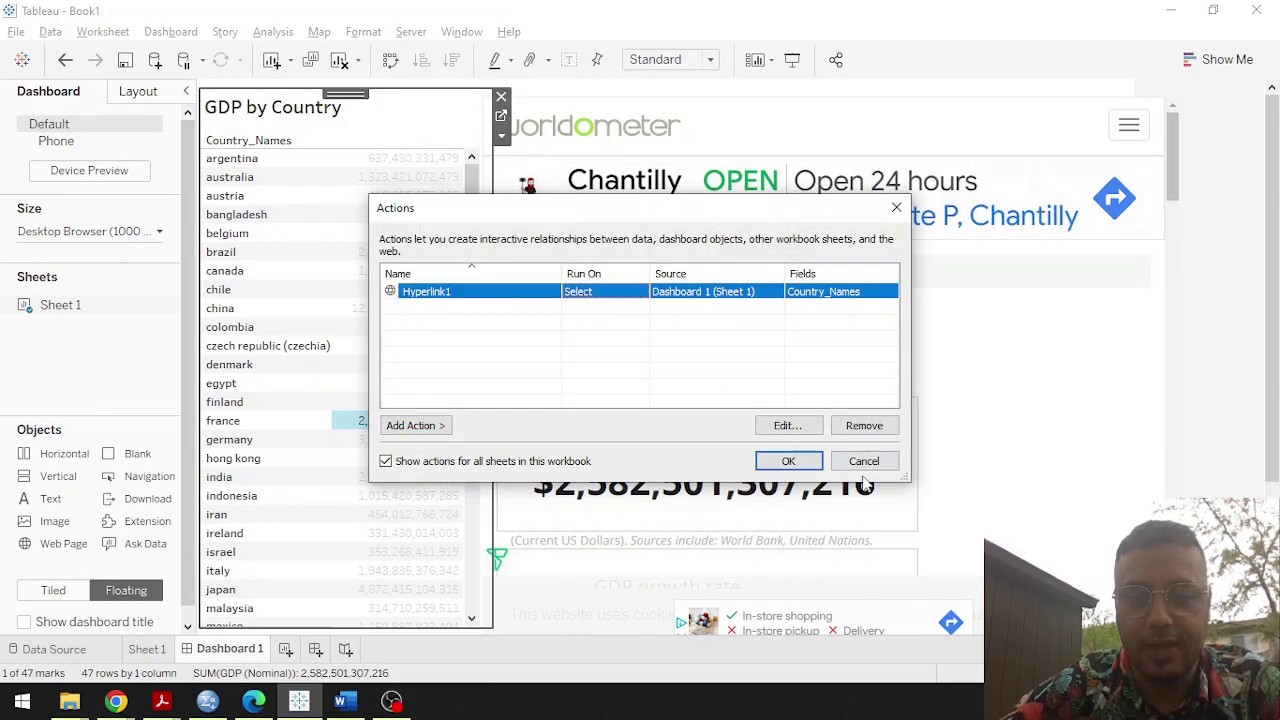
pyautogui.click(785, 428)
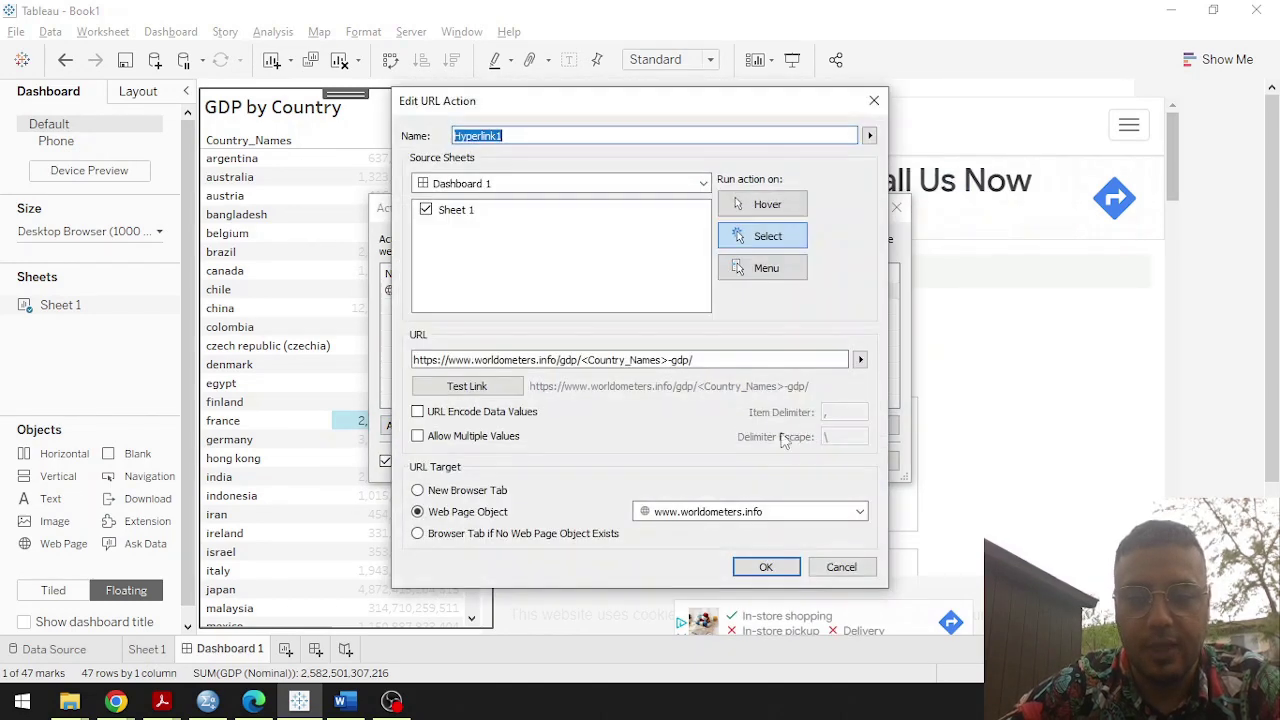
pyautogui.click(447, 492)
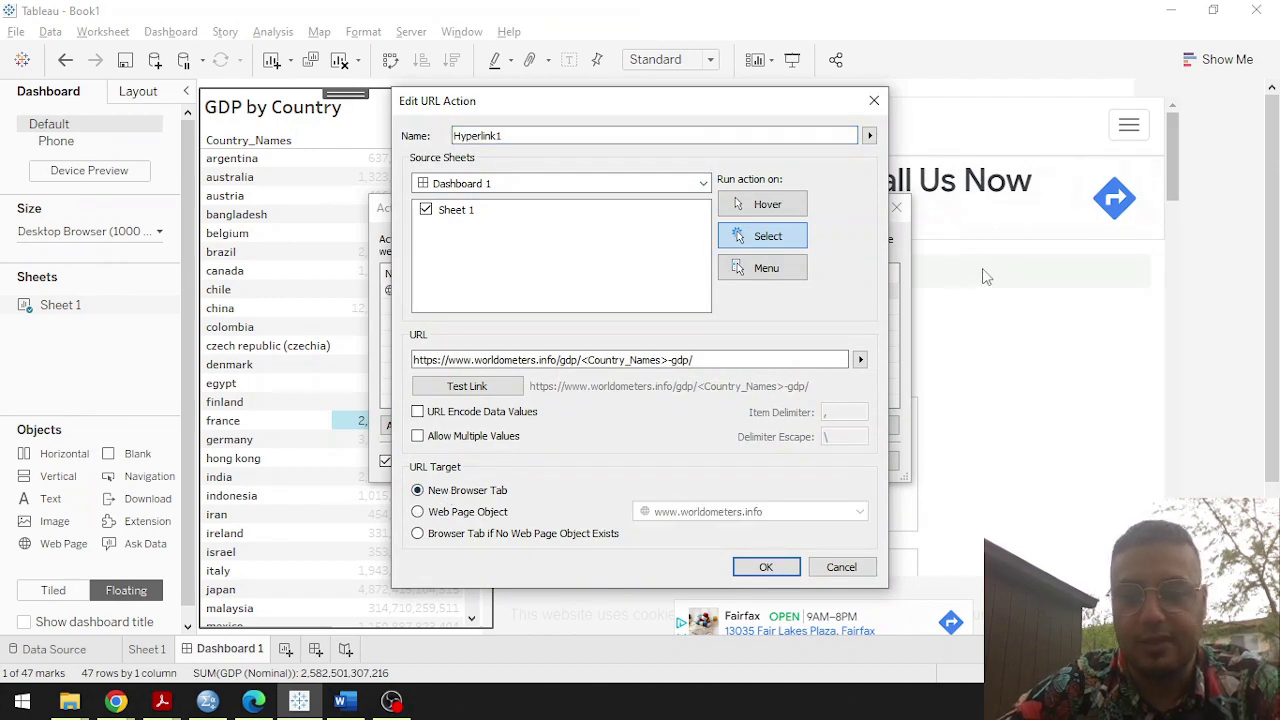
pyautogui.moveTo(785, 123); pyautogui.dragTo(646, 123)
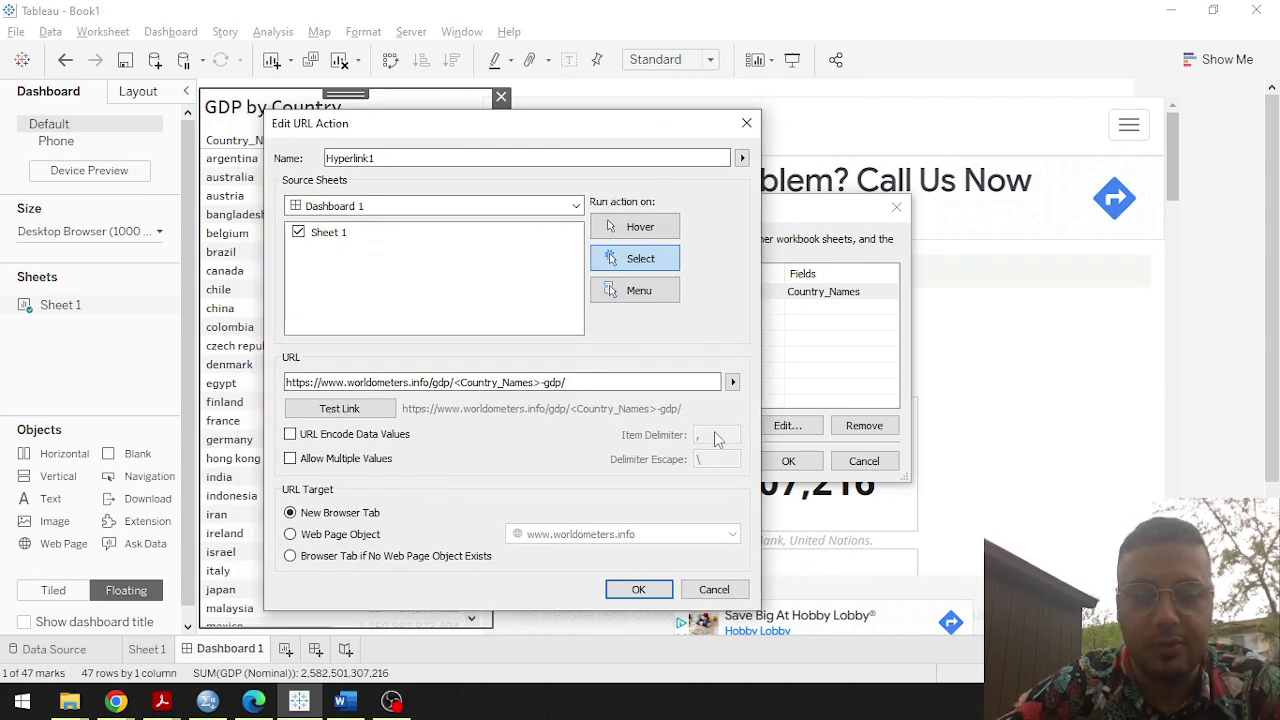
pyautogui.click(638, 589)
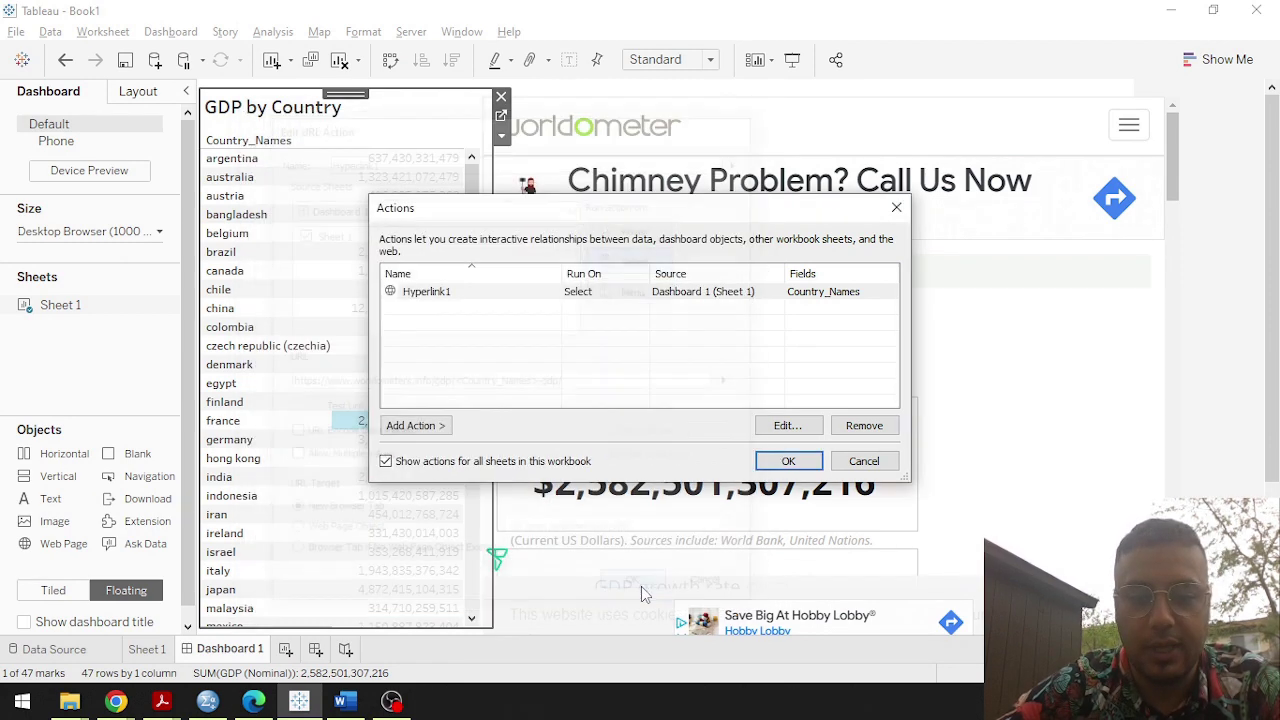
pyautogui.click(788, 460)
pyautogui.click(1228, 330)
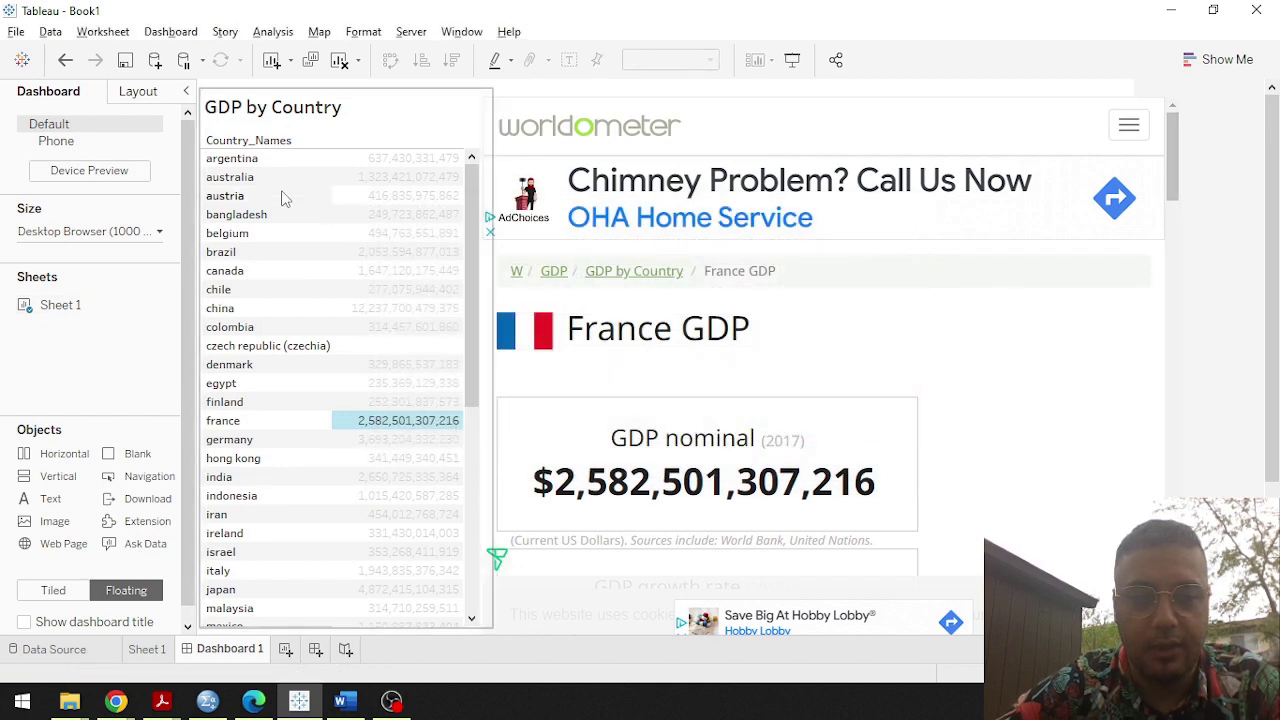
# Test the new URL target by selecting austria in the GDP by Country table, and return from the browser to Tableau.
pyautogui.click(240, 198)
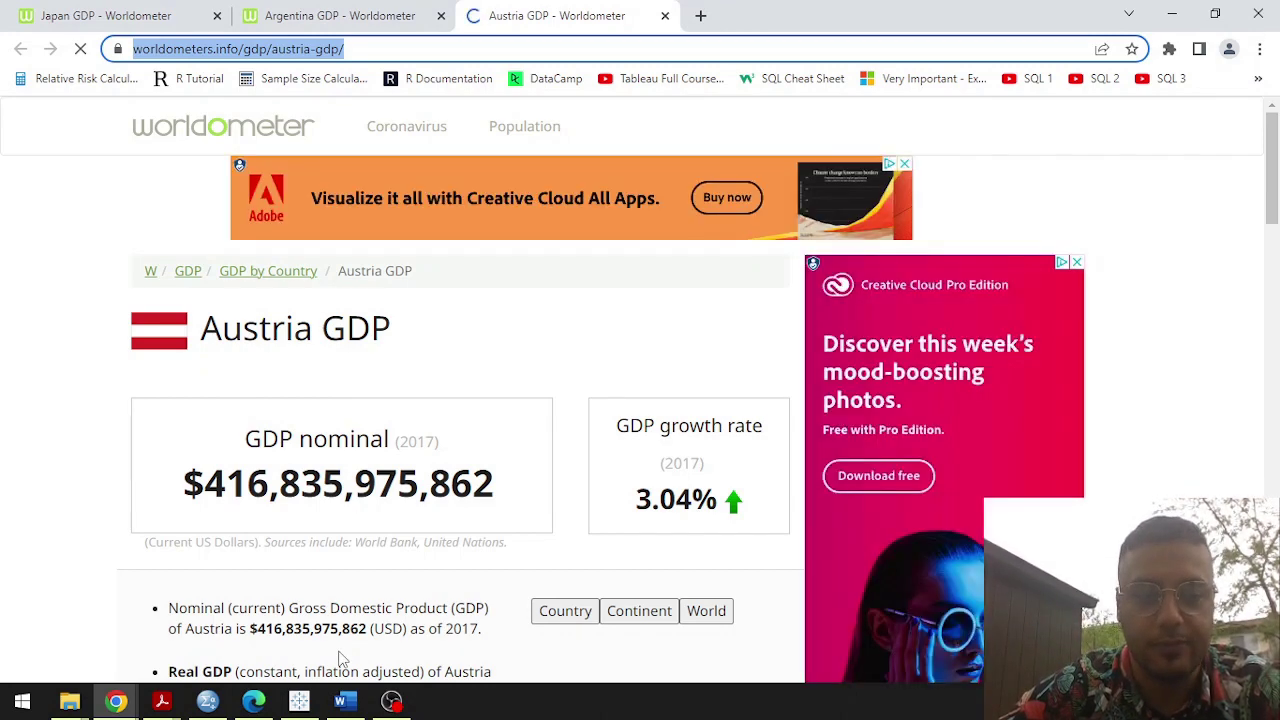
pyautogui.hotkey('alt', 'Tab')
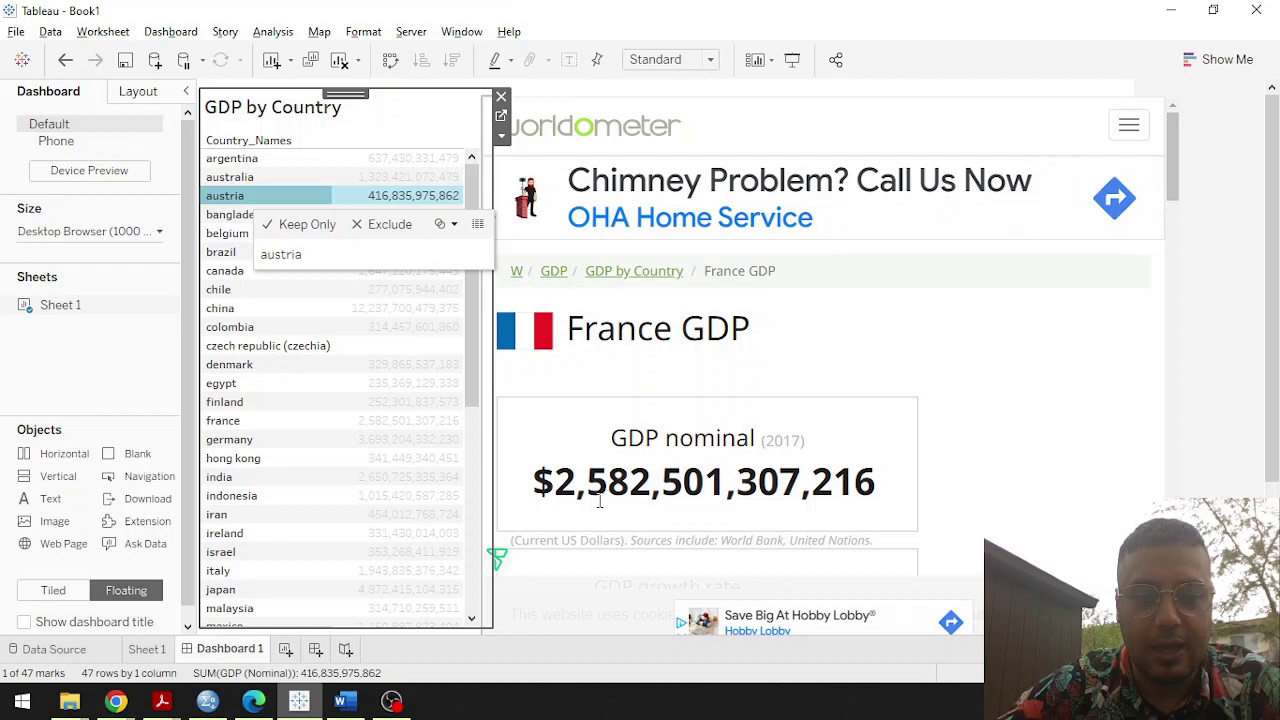
pyautogui.click(1191, 326)
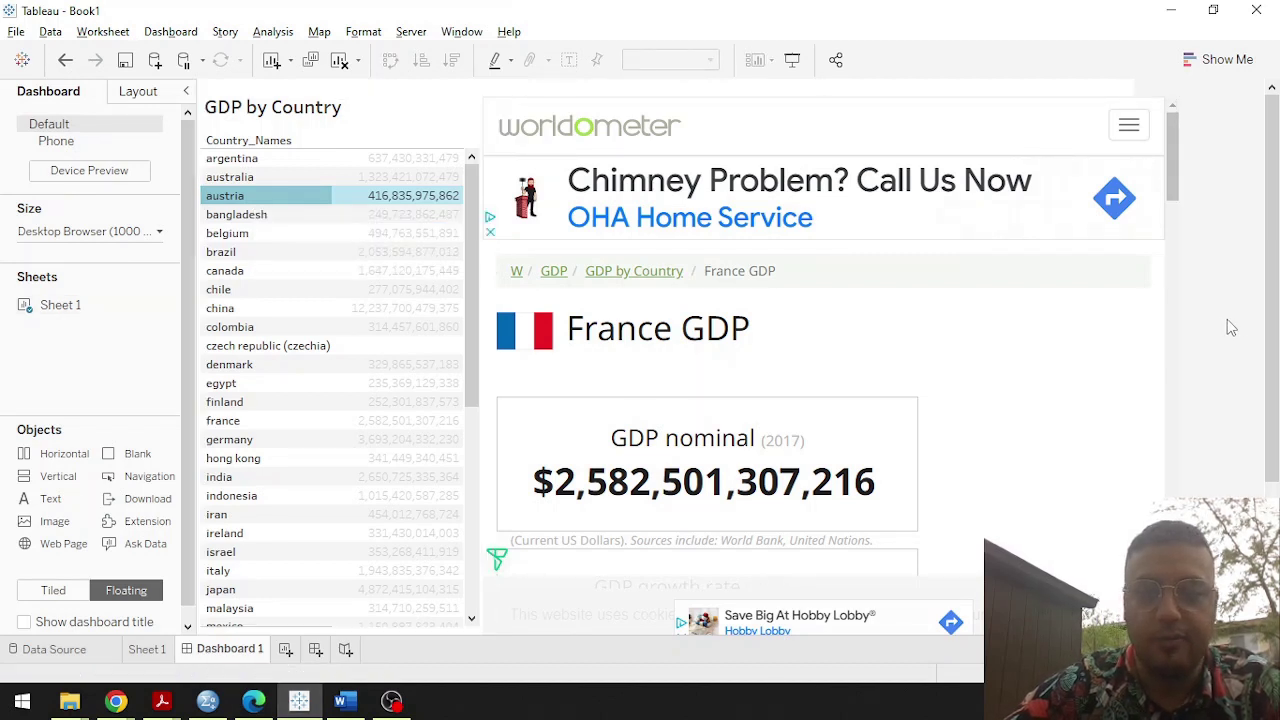